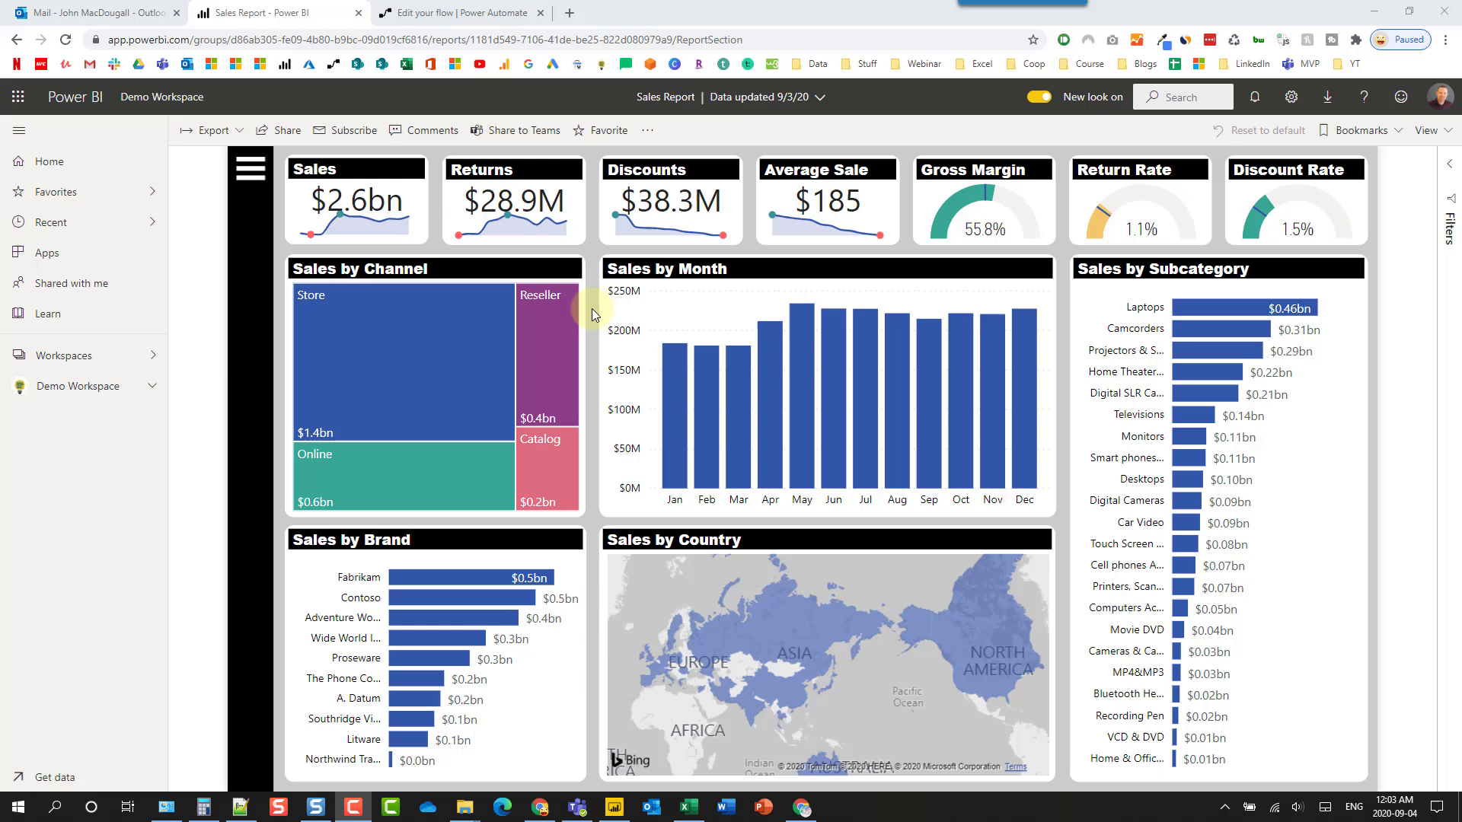
Step: Create an instant flow named 'Refresh Dataset' triggered by 'When an HTTP request is received'
left_click(465, 15)
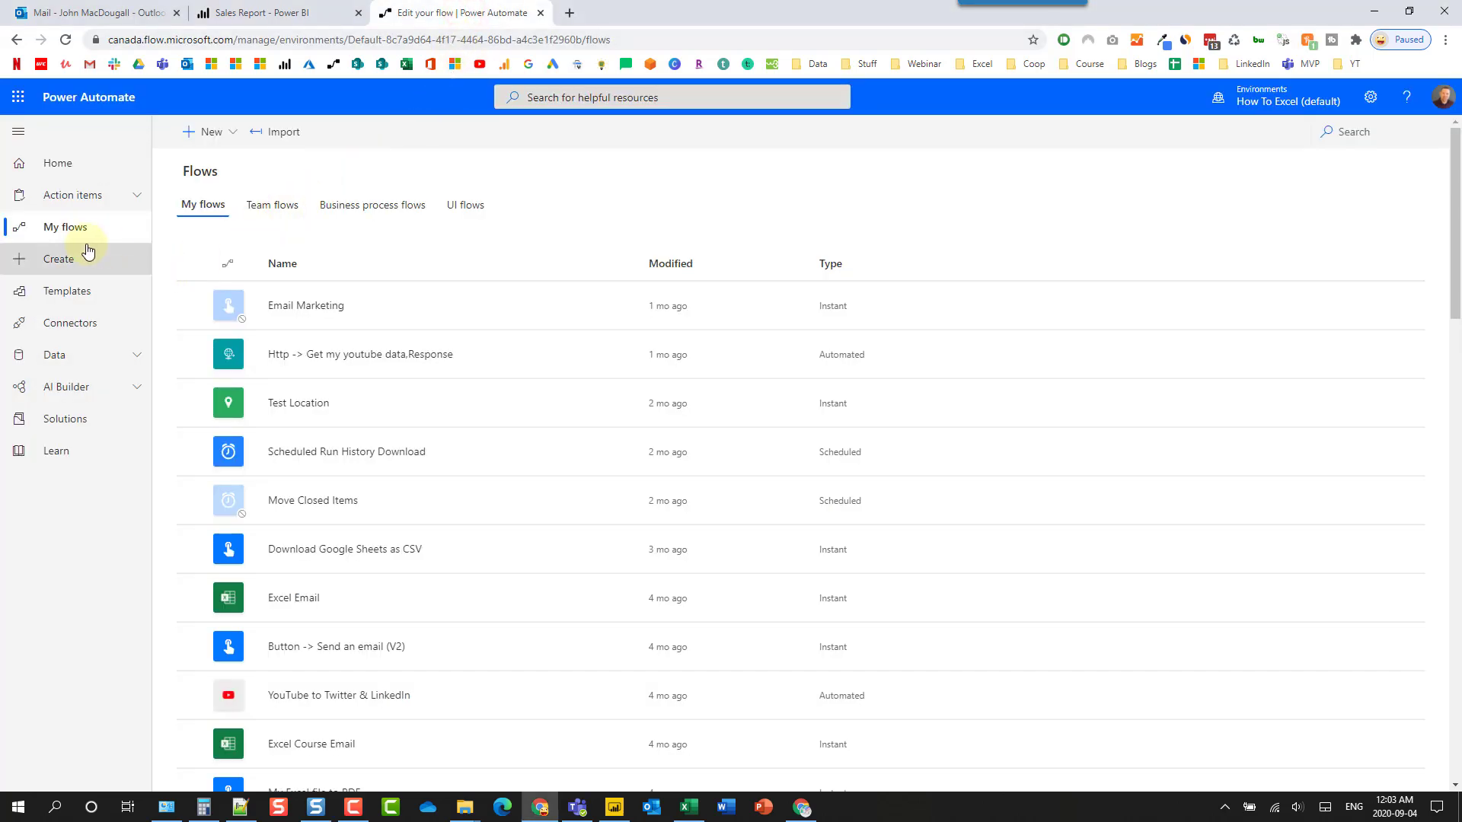
left_click(62, 261)
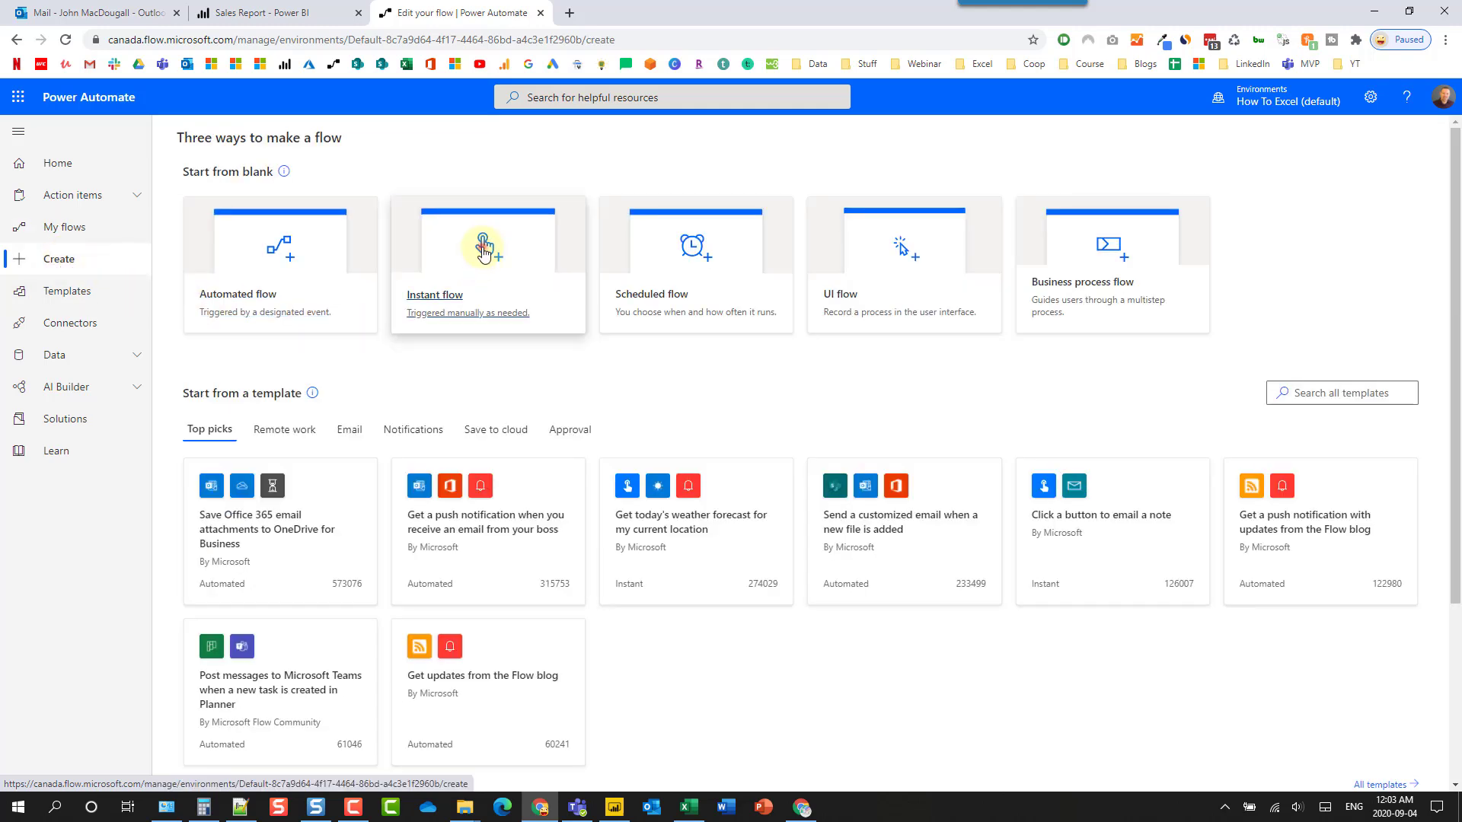
left_click(482, 250)
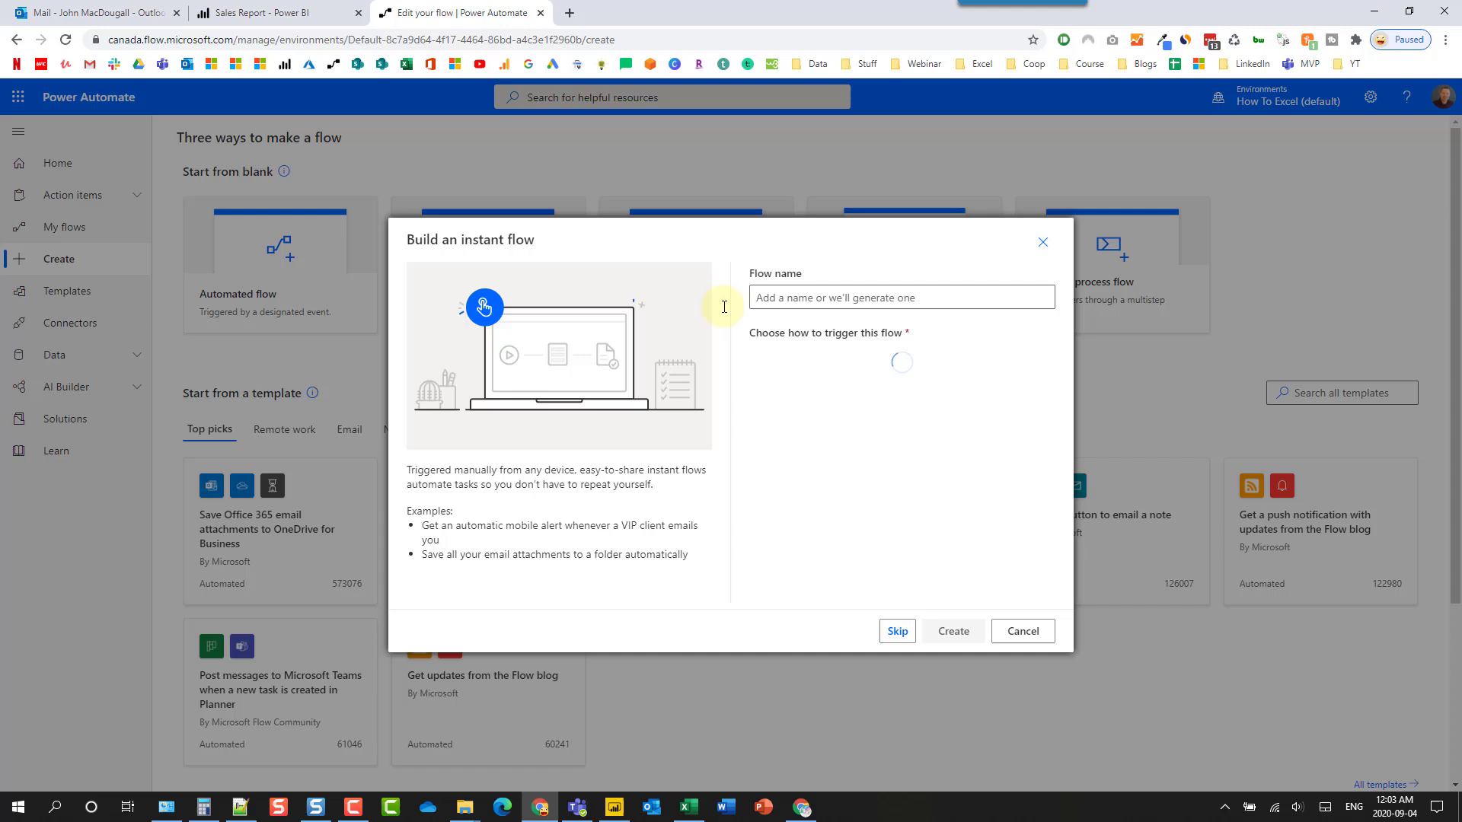
left_click(782, 297)
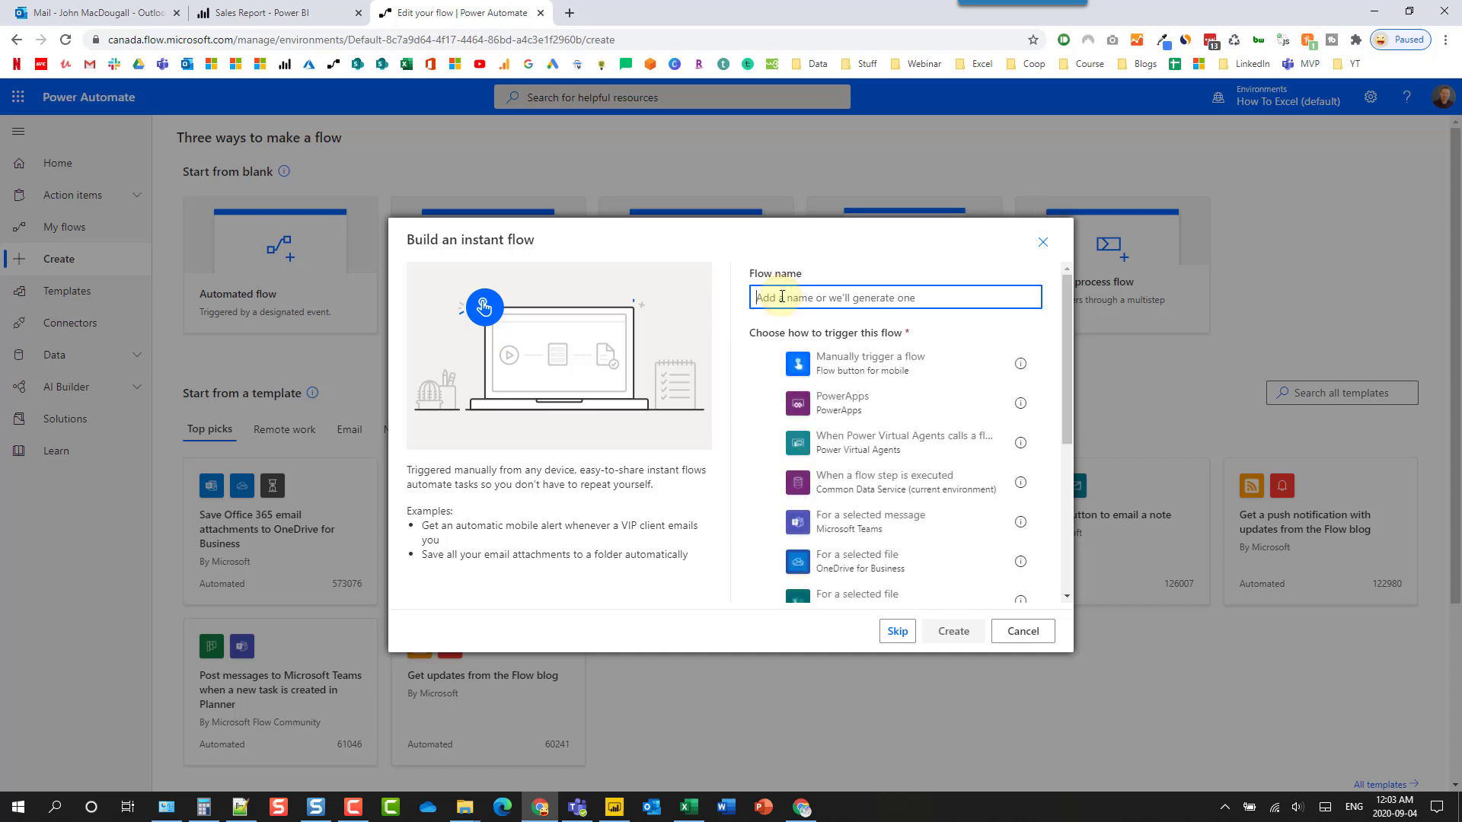
type("Refresh Dataset")
scroll(865, 449, "down", 3)
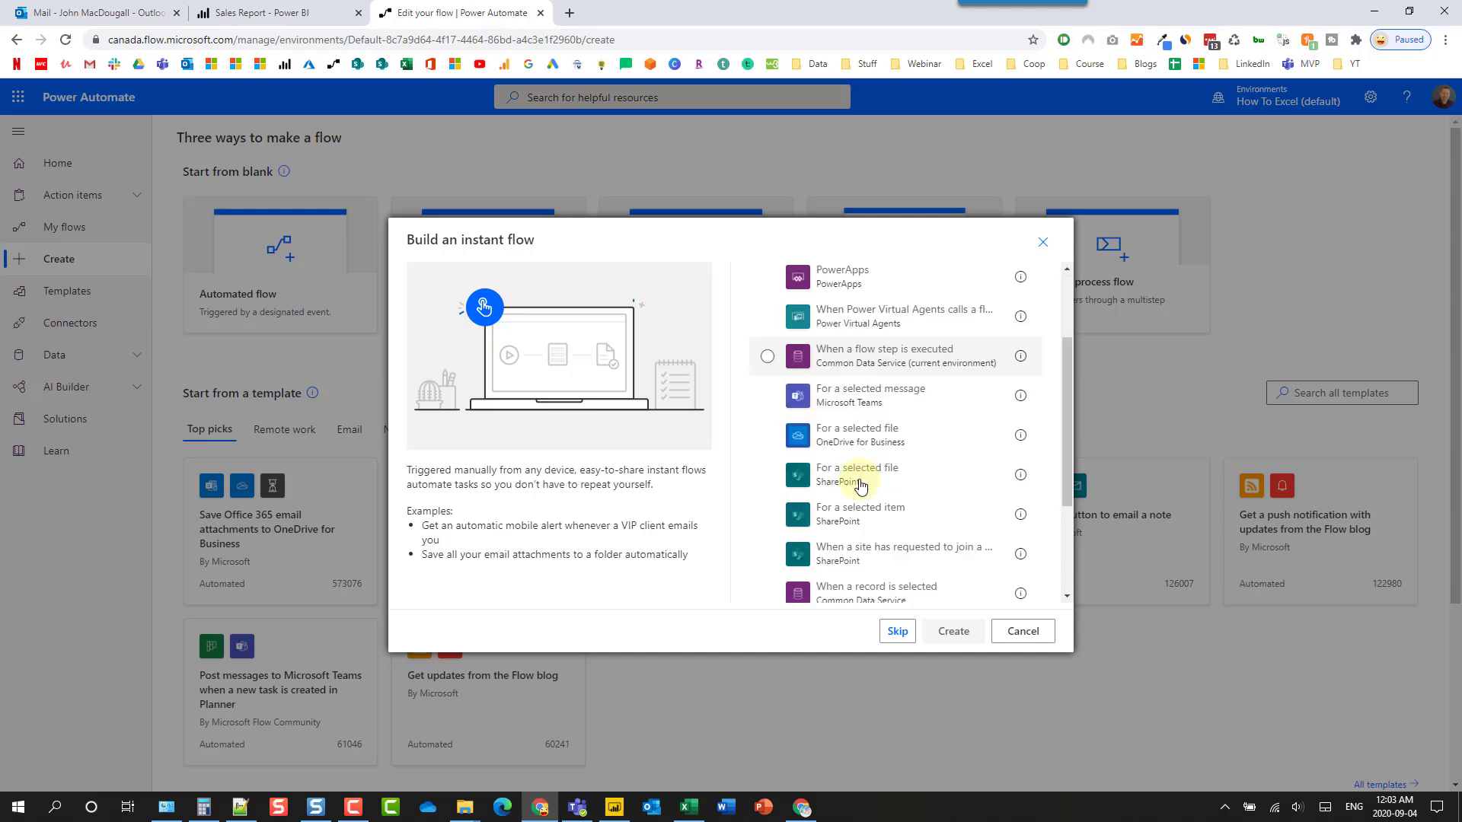
scroll(860, 485, "down", 1)
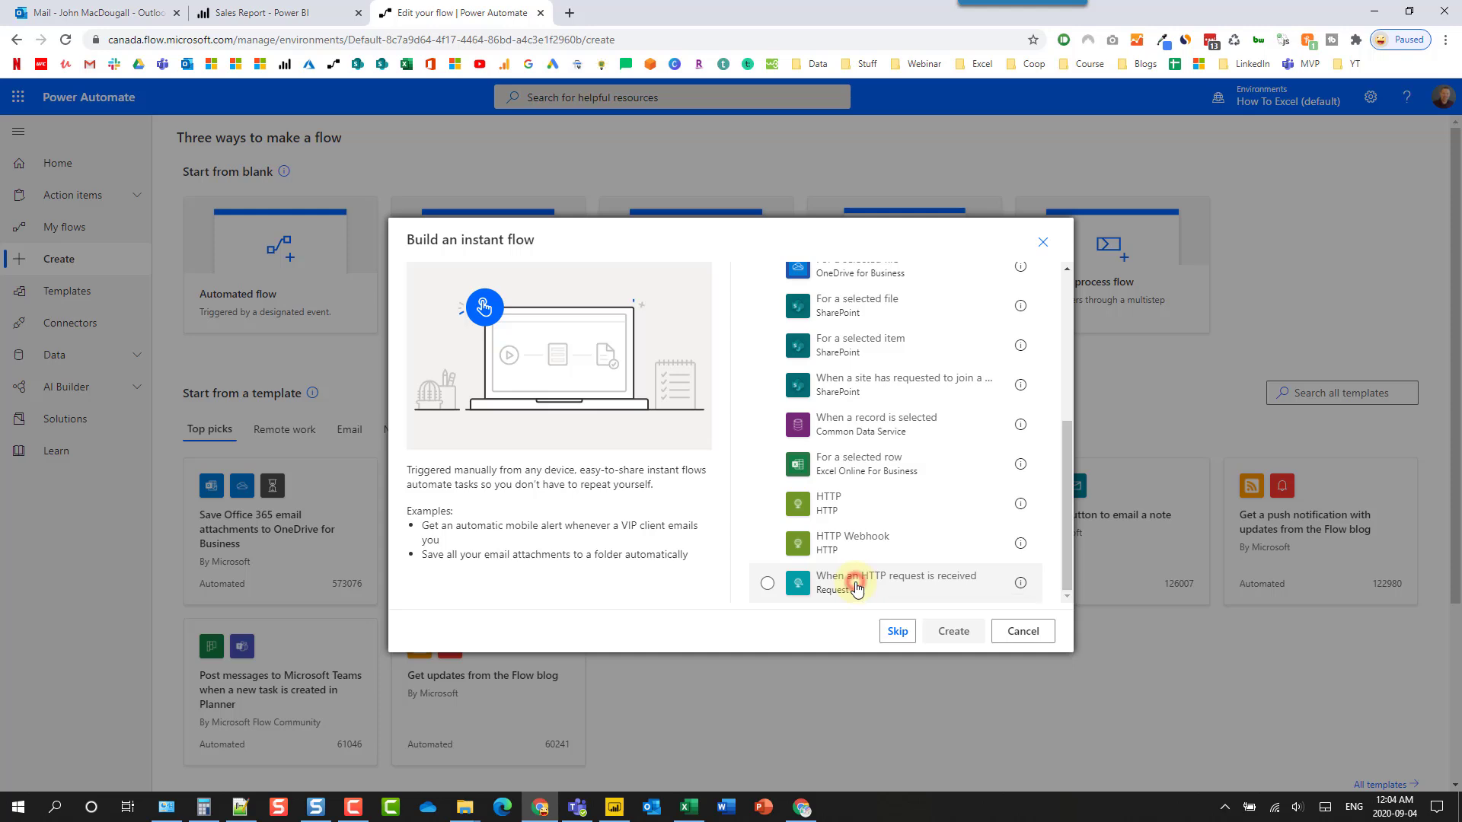
left_click(857, 588)
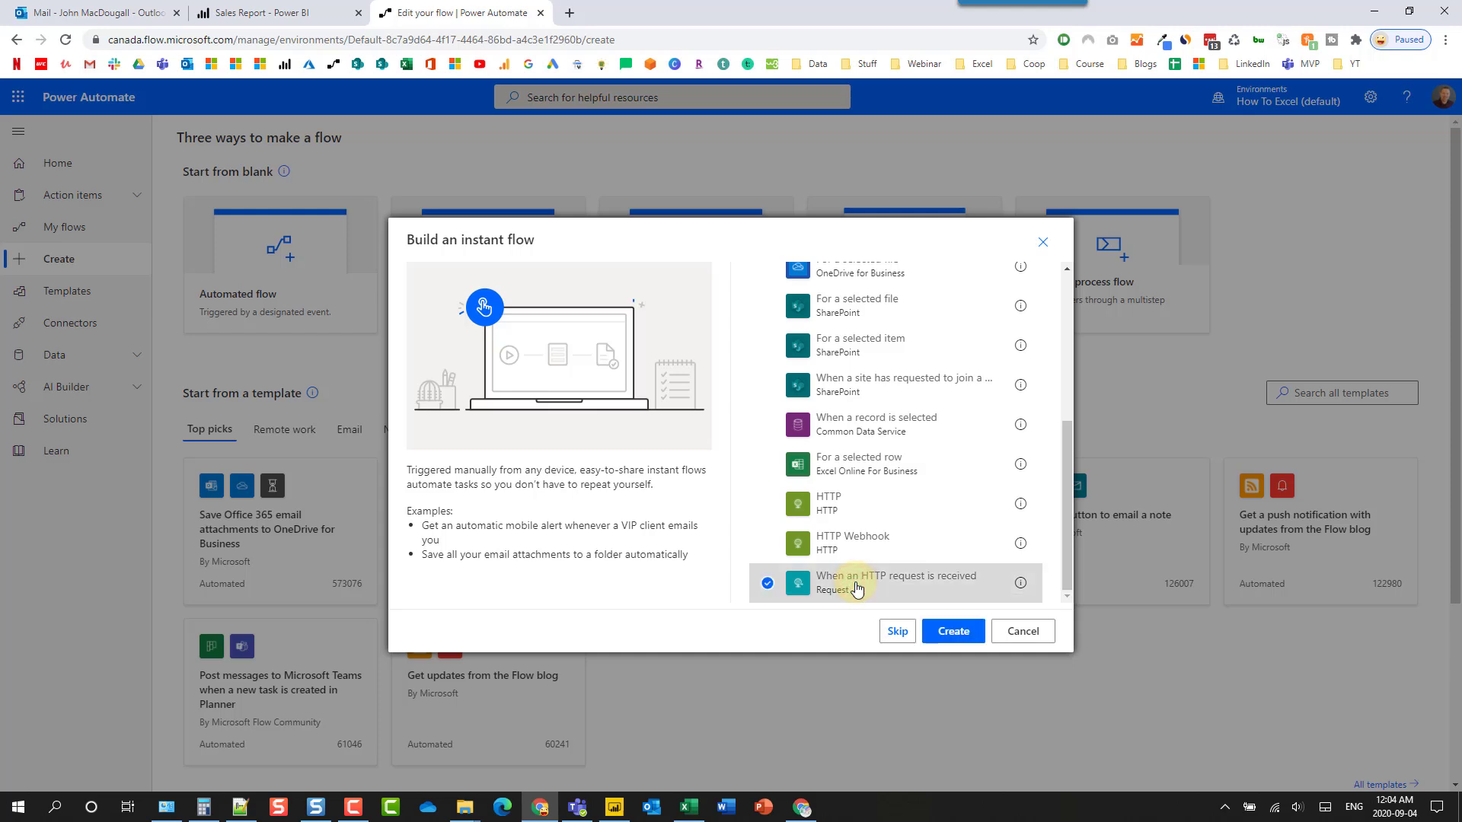
left_click(955, 630)
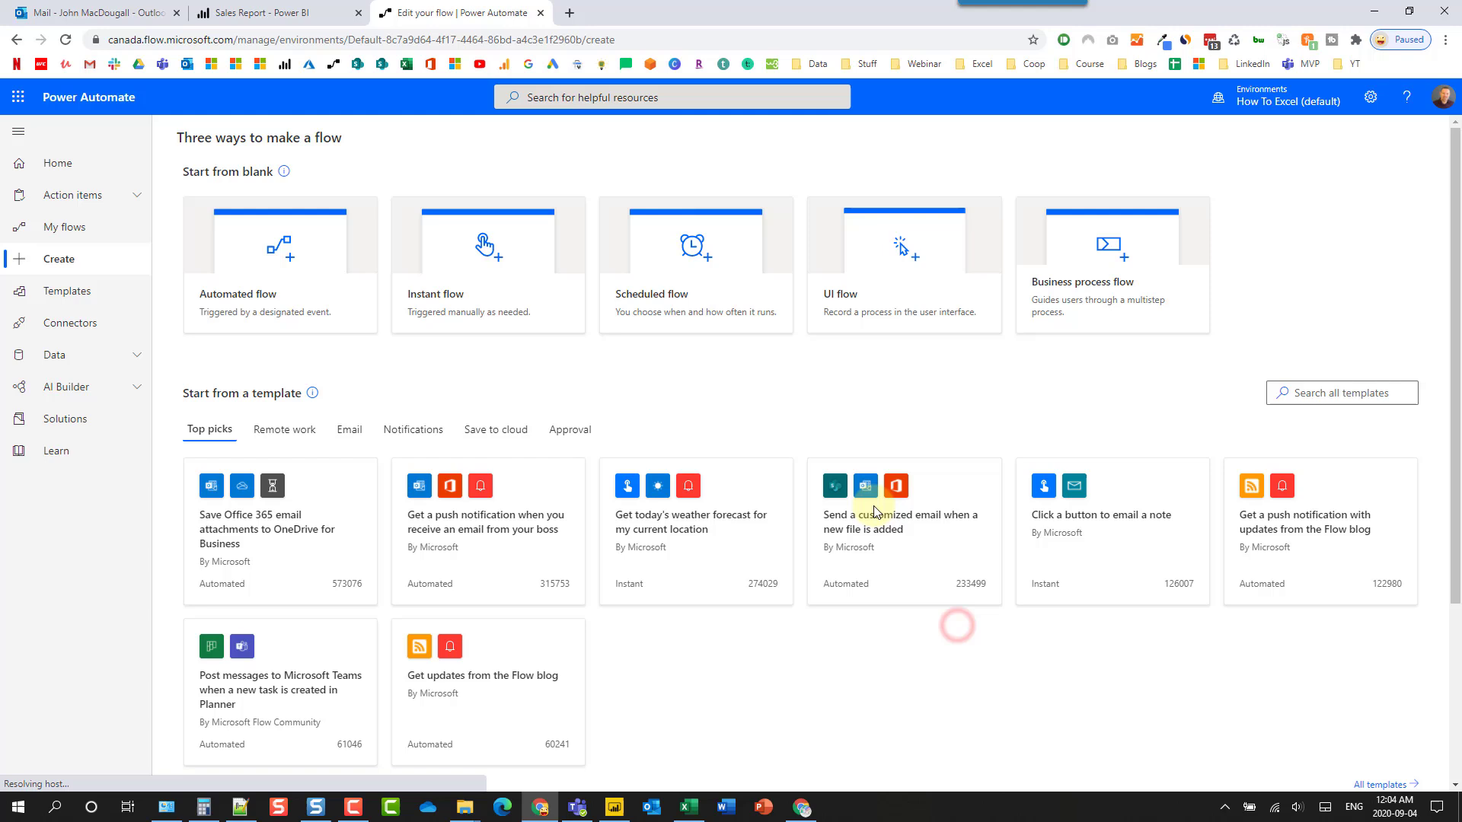
Step: Set the HTTP trigger's method to GET under its advanced options
left_click(769, 179)
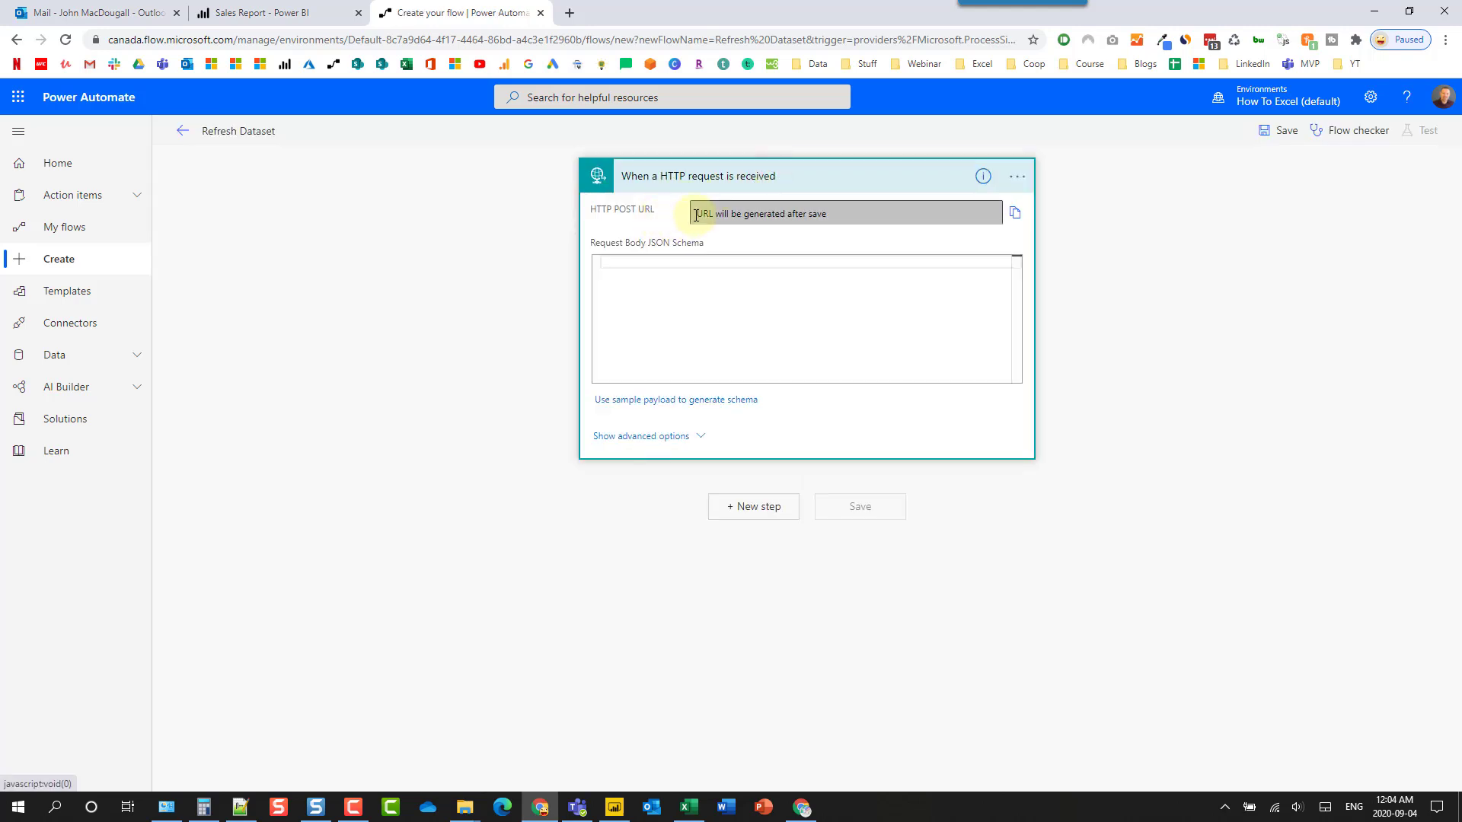
left_click(699, 214)
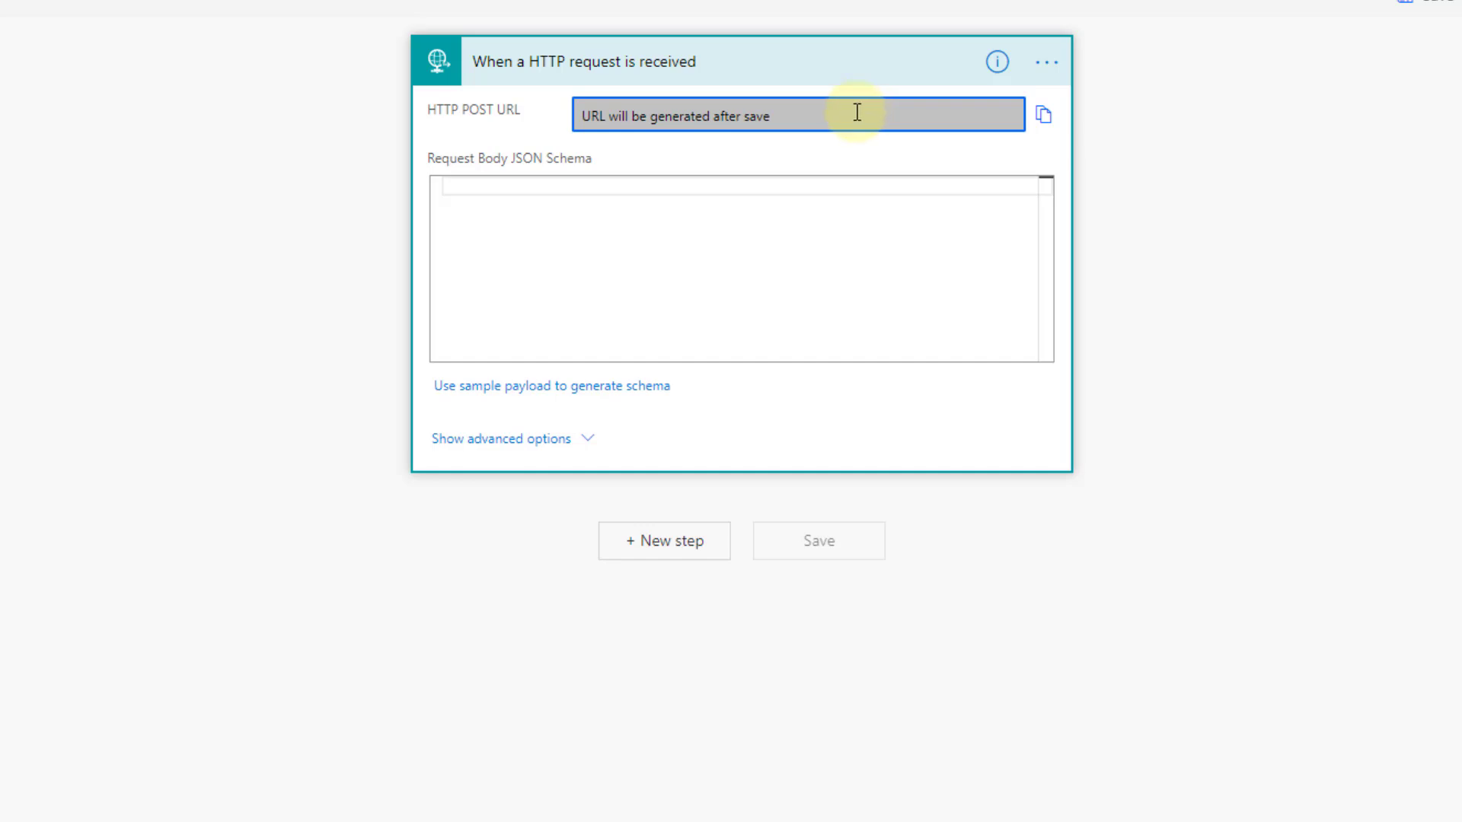
left_click(585, 437)
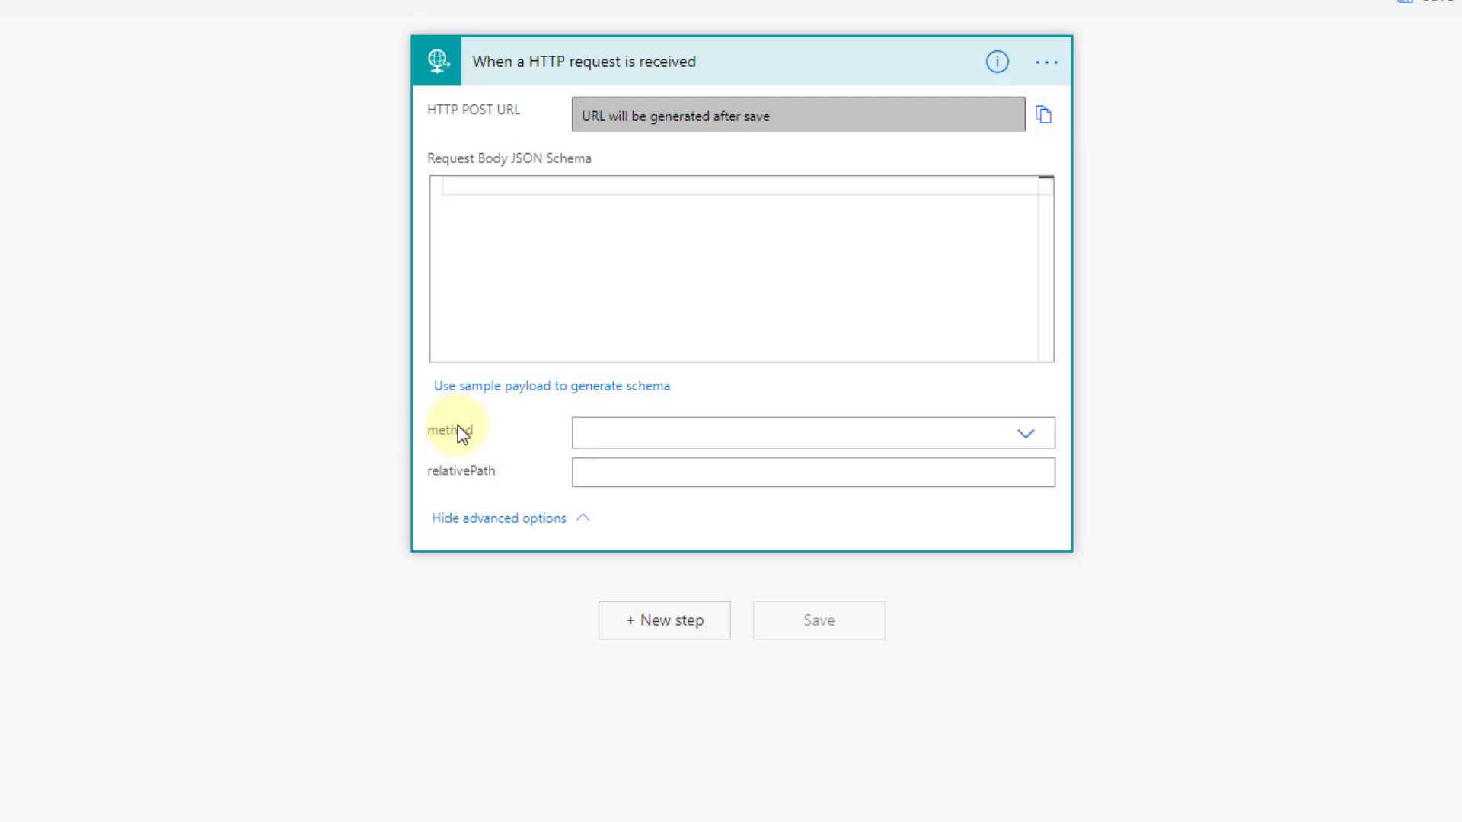
left_click(1025, 436)
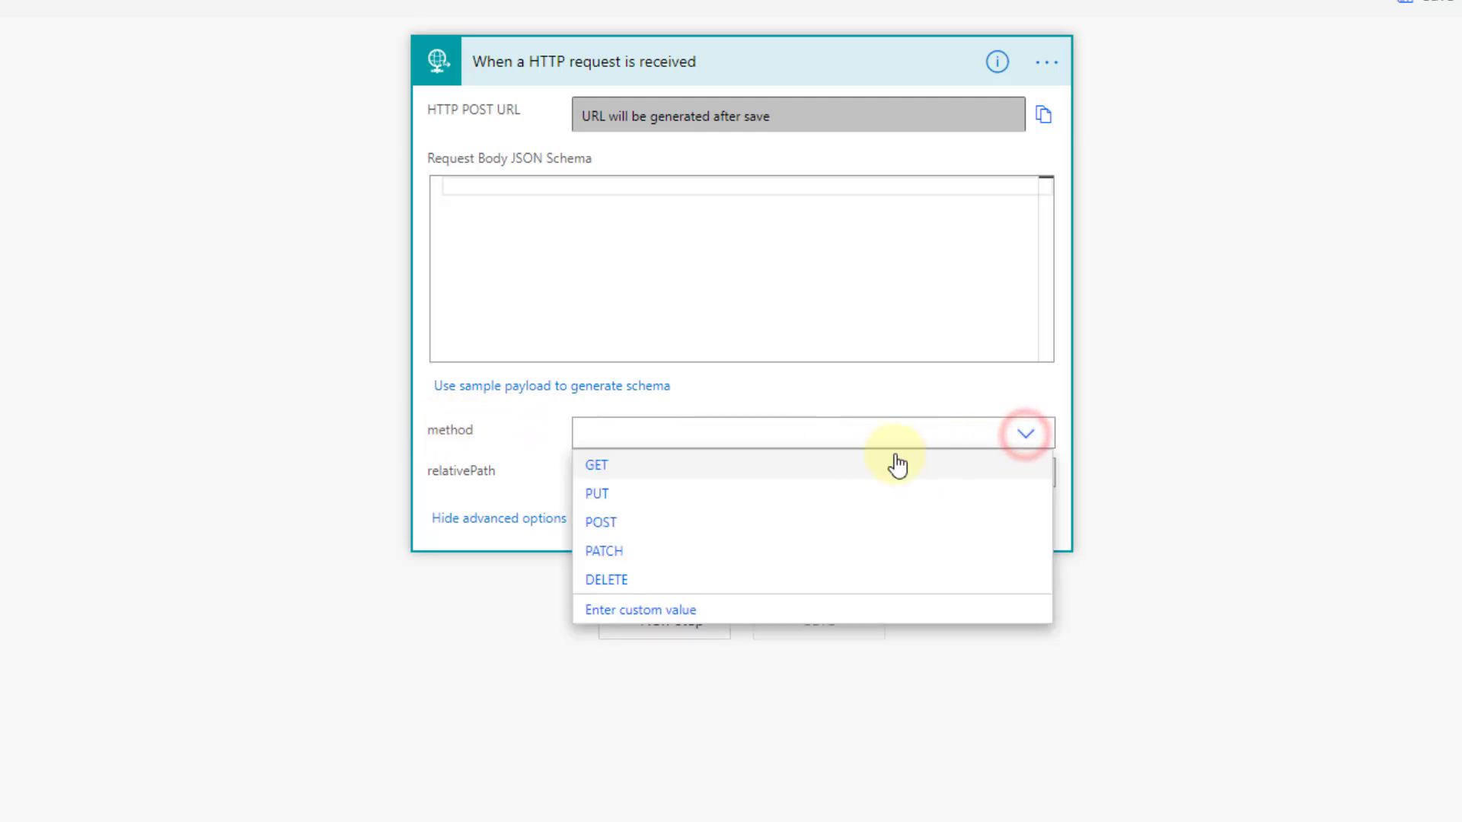
left_click(638, 472)
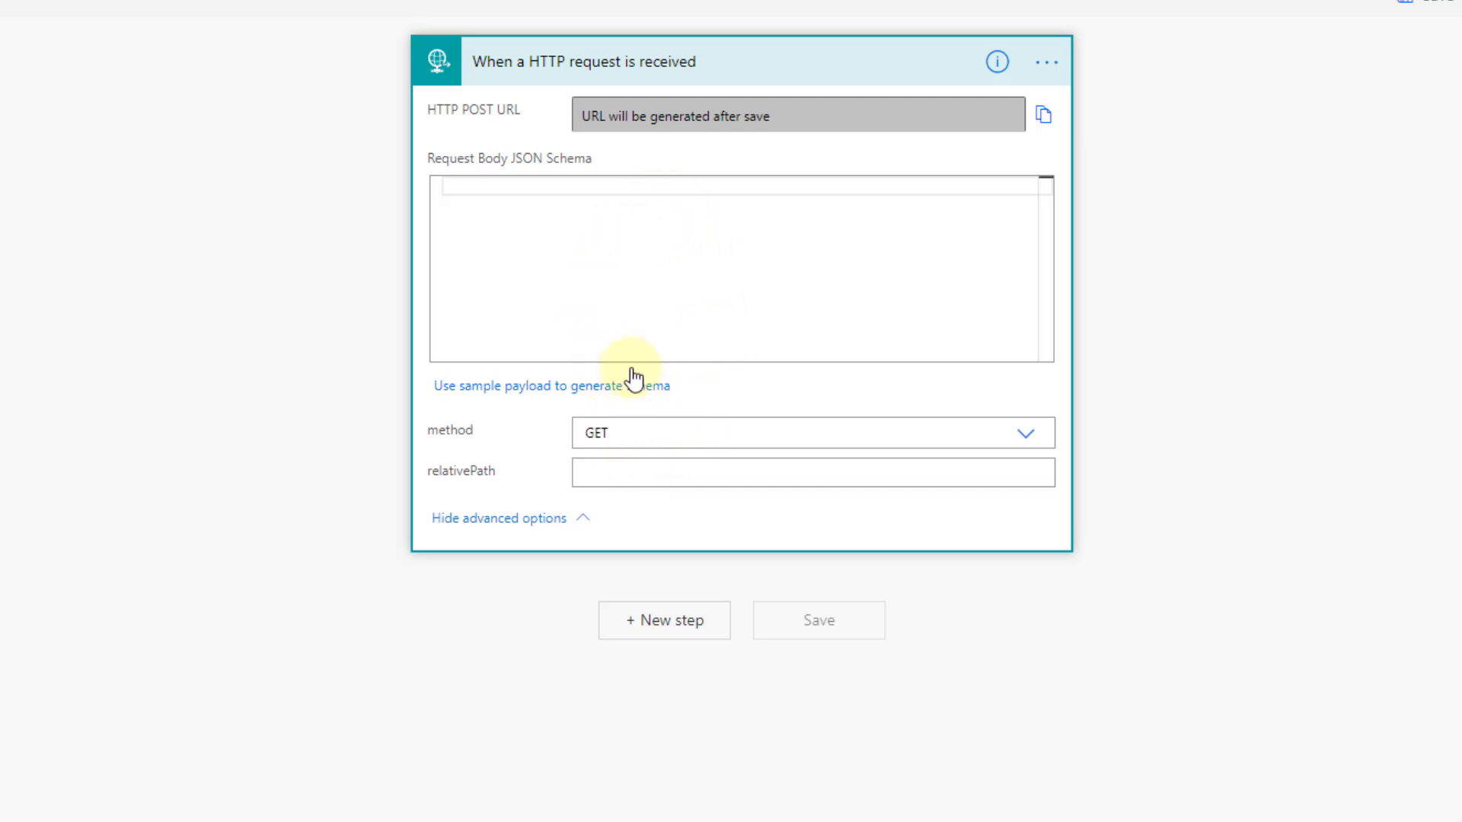
left_click(637, 626)
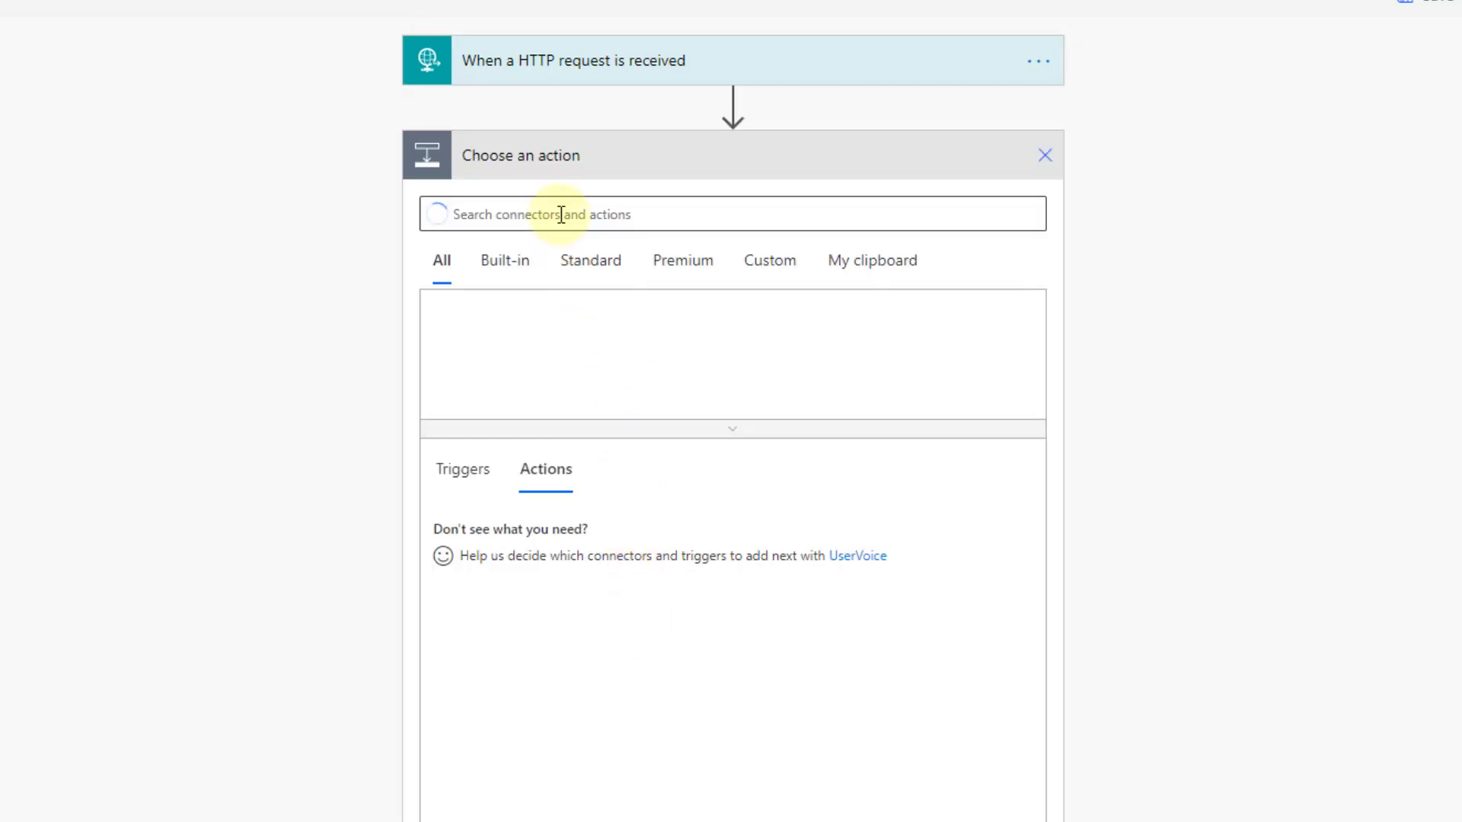
Step: Add the Power BI 'Refresh a dataset' action after the HTTP trigger
left_click(561, 214)
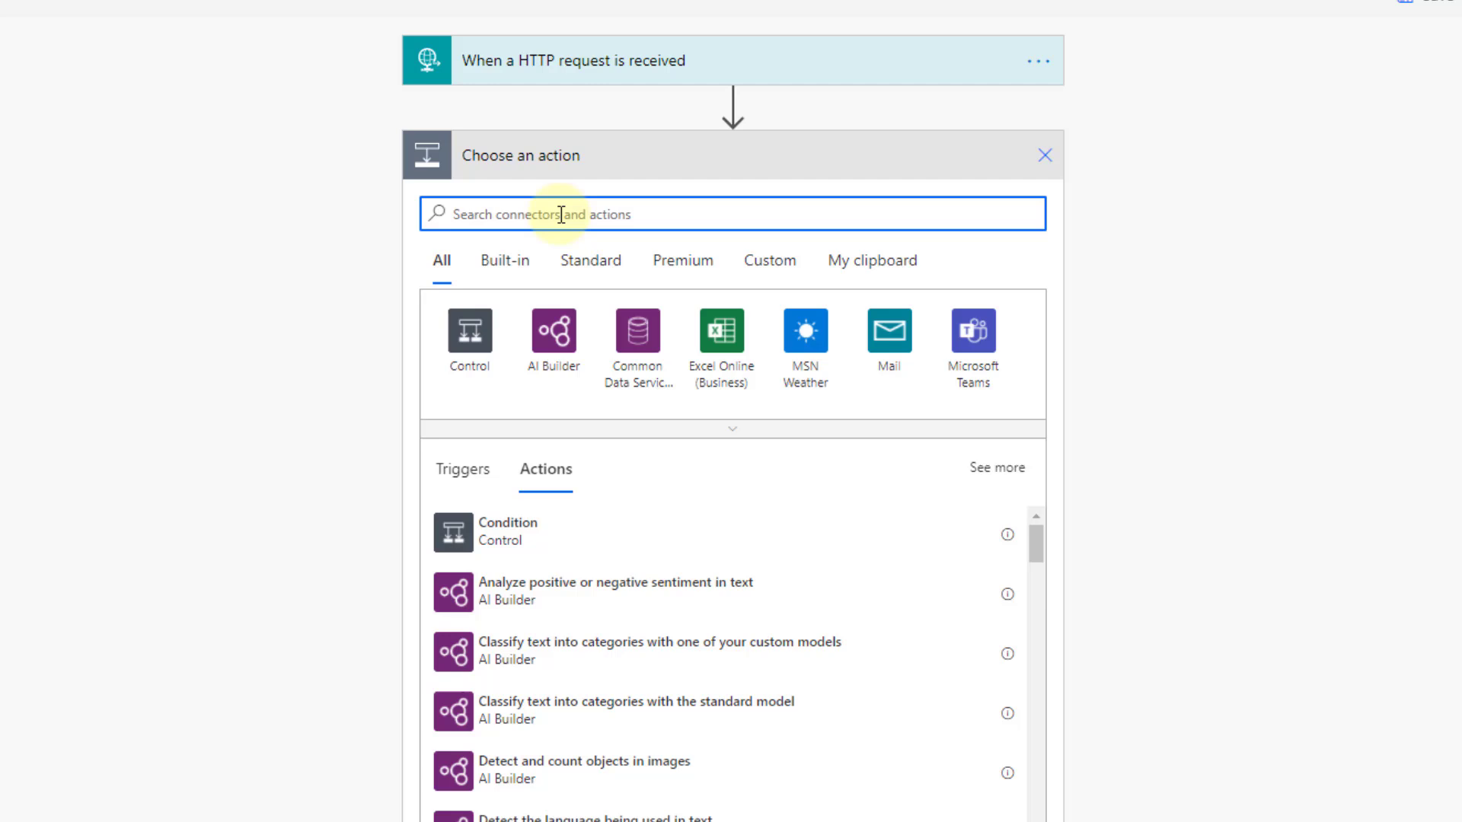
type("power")
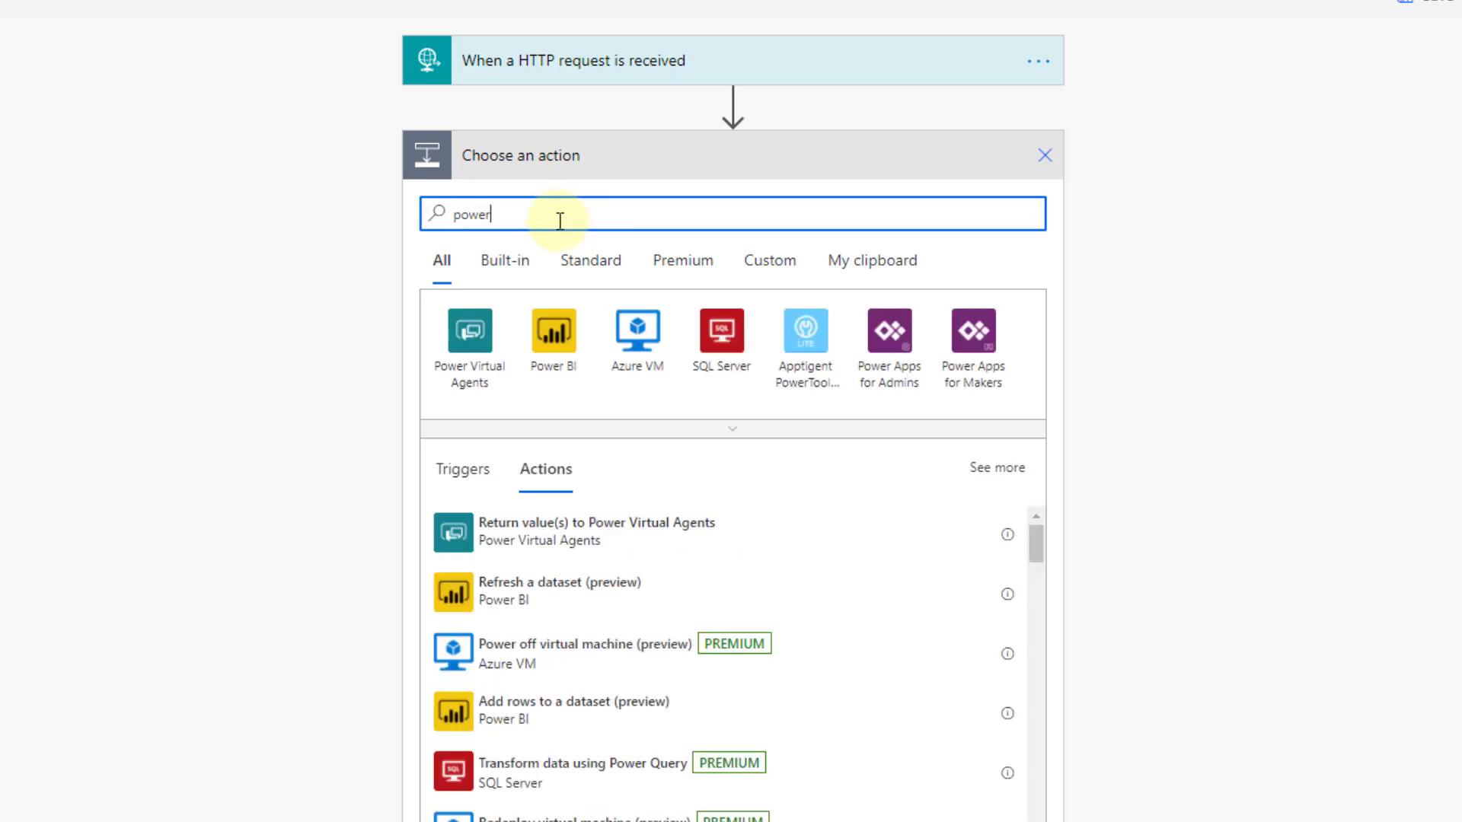
left_click(554, 332)
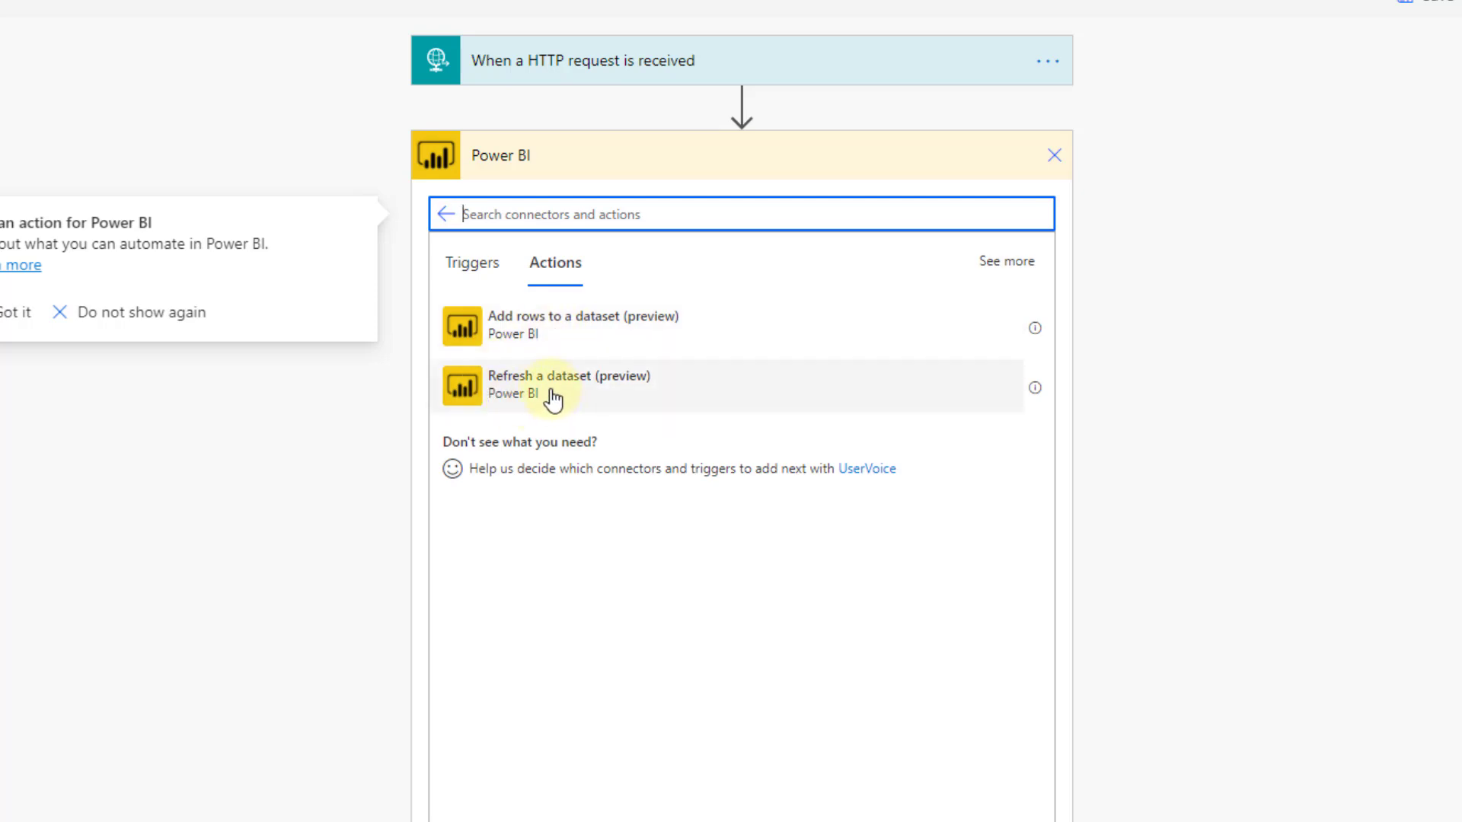
left_click(554, 396)
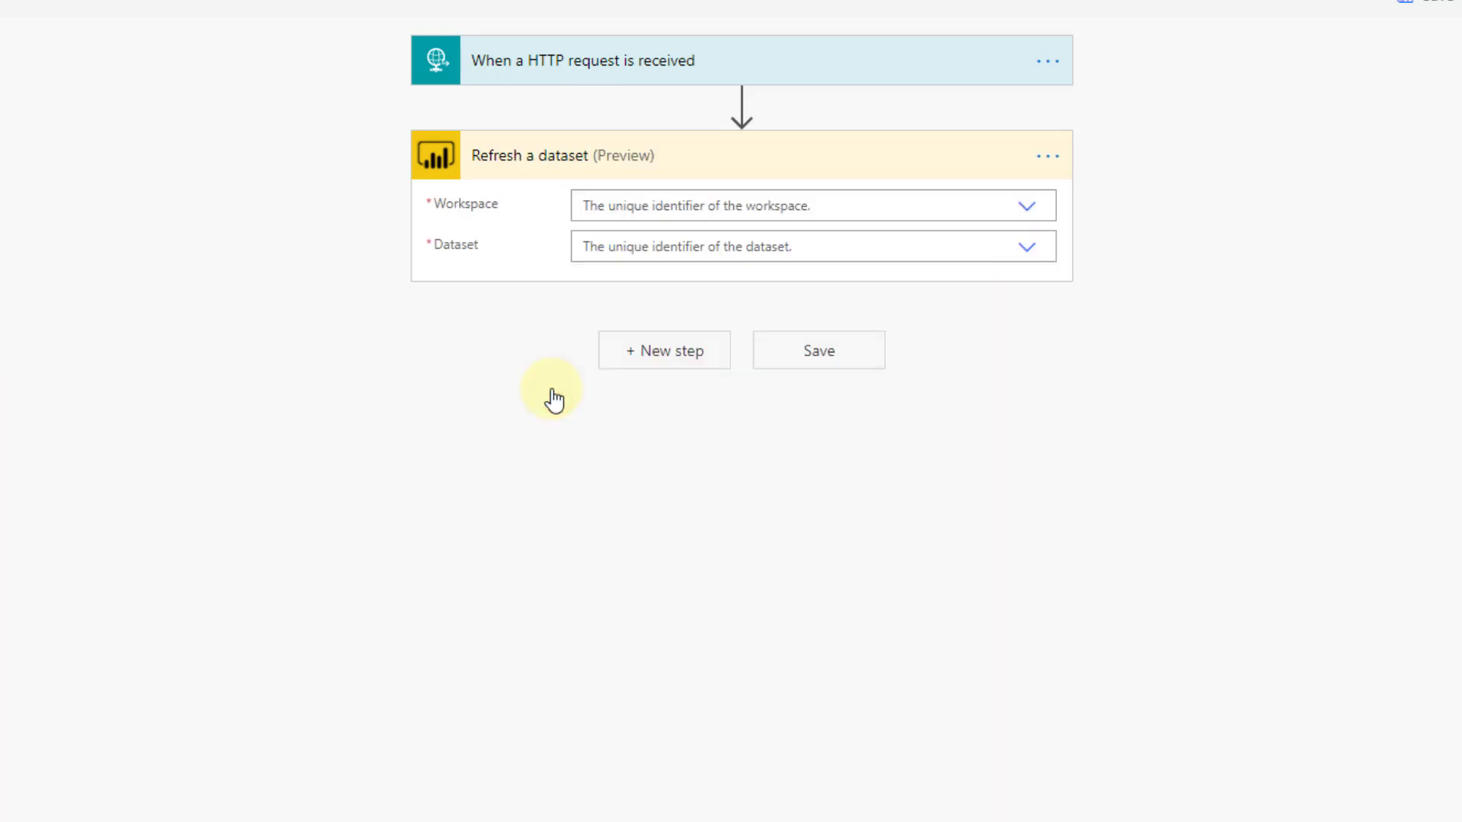
Step: Point the action at workspace Demo Workspace and dataset Sales Report
left_click(1027, 209)
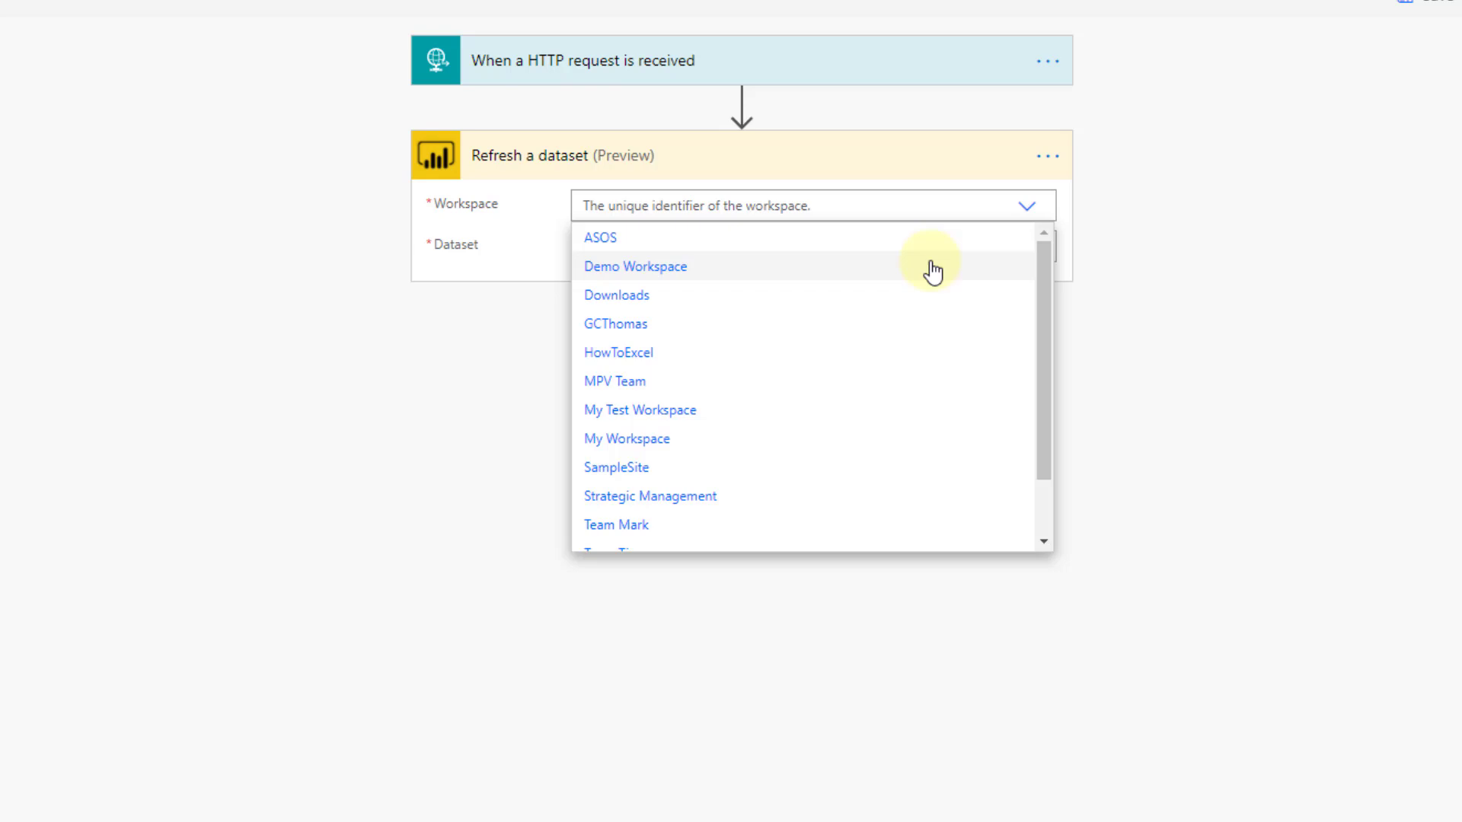
left_click(932, 270)
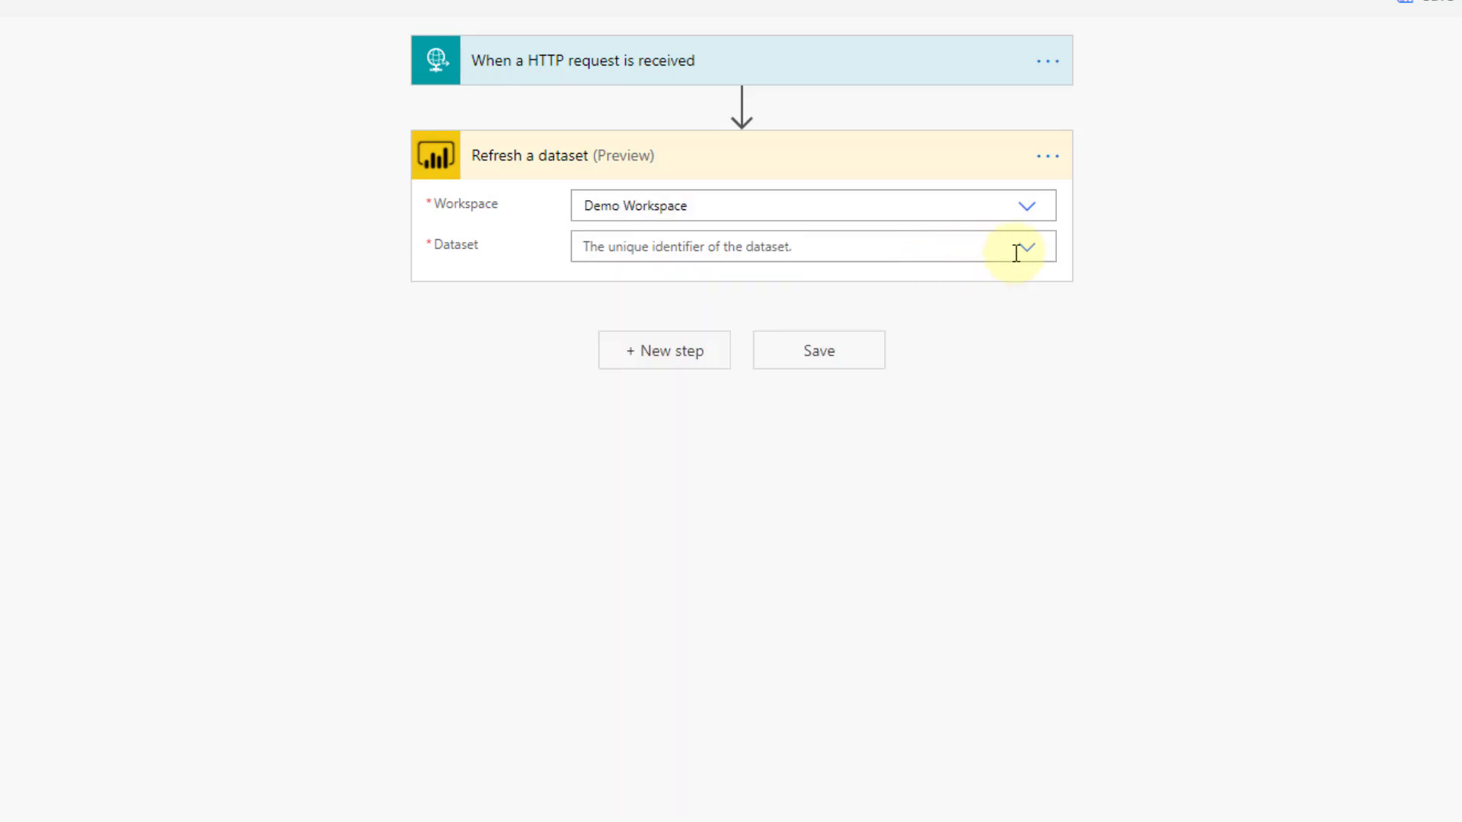
left_click(1030, 249)
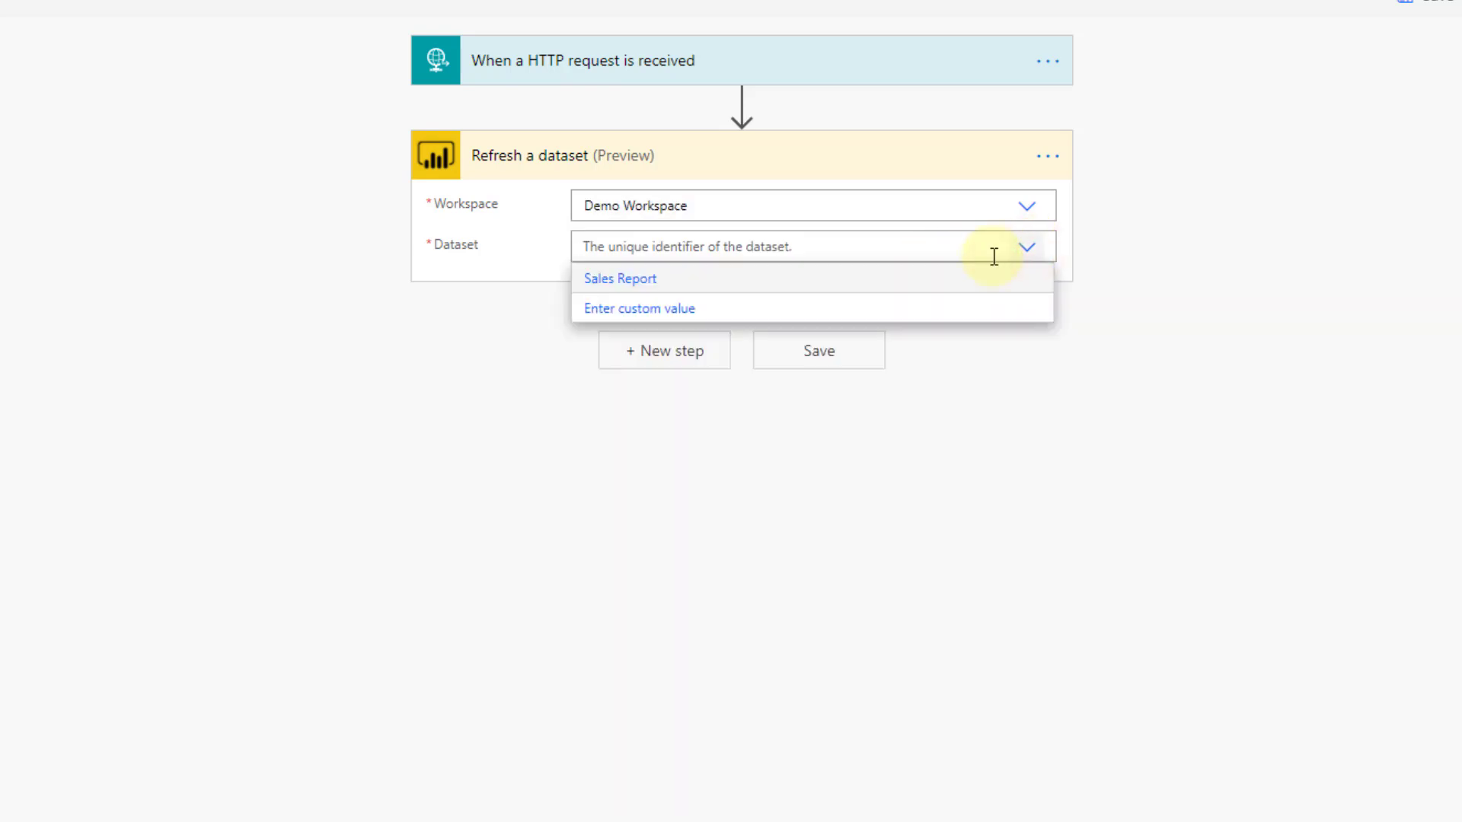
left_click(768, 279)
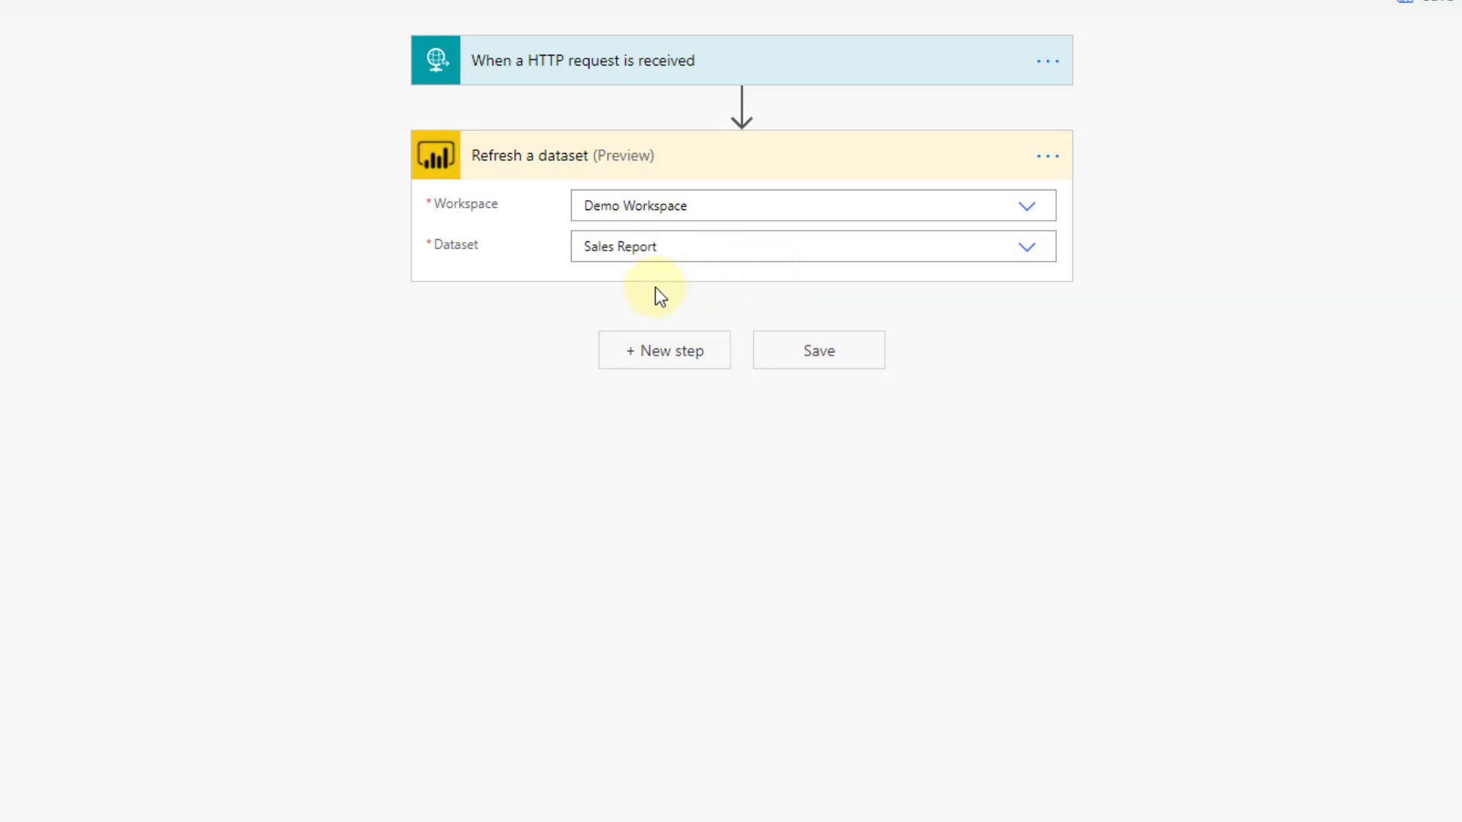
Step: Save the flow, copy its generated HTTP GET URL and return to Power BI
left_click(788, 352)
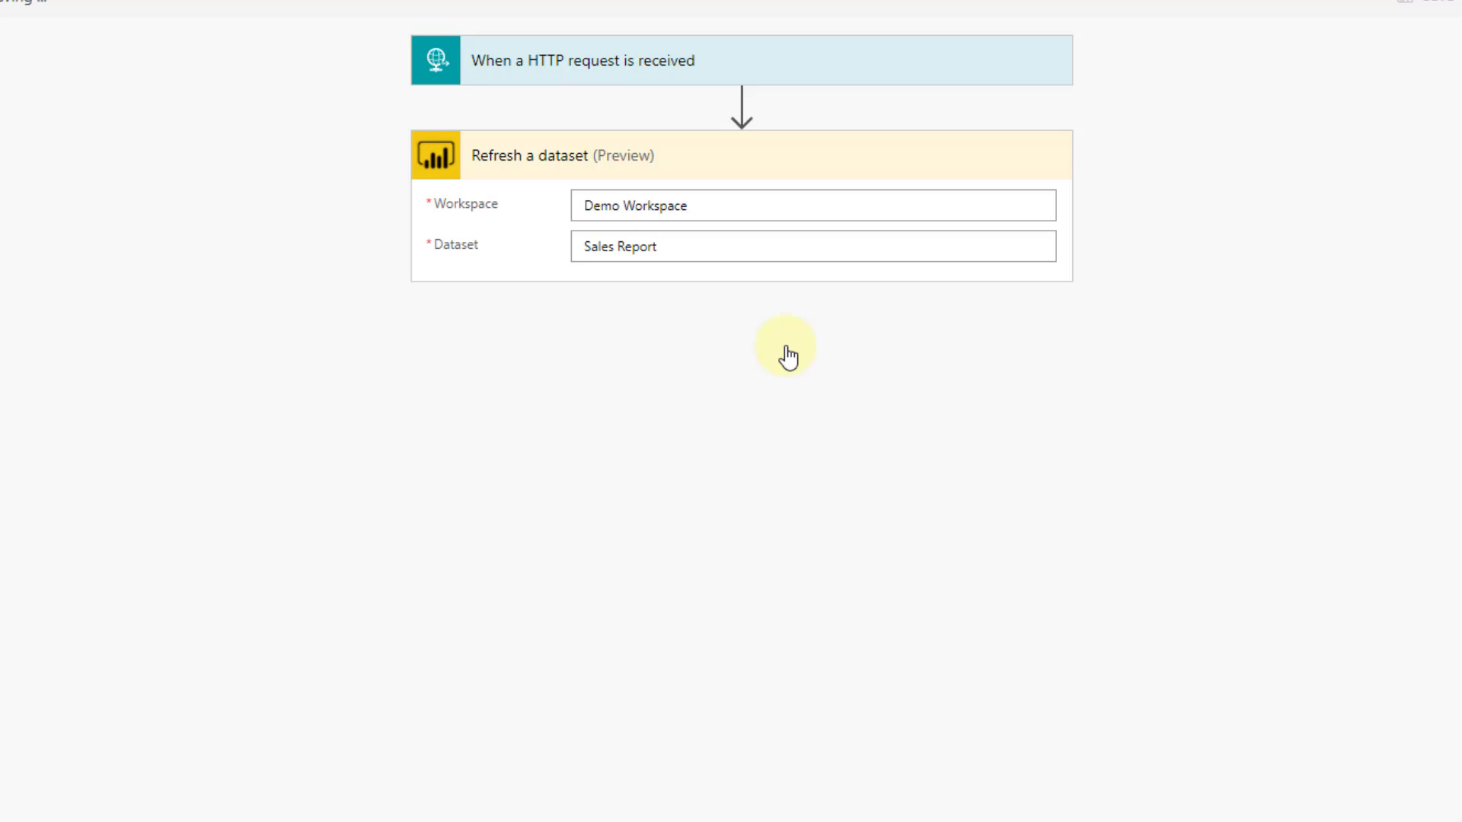
left_click(651, 61)
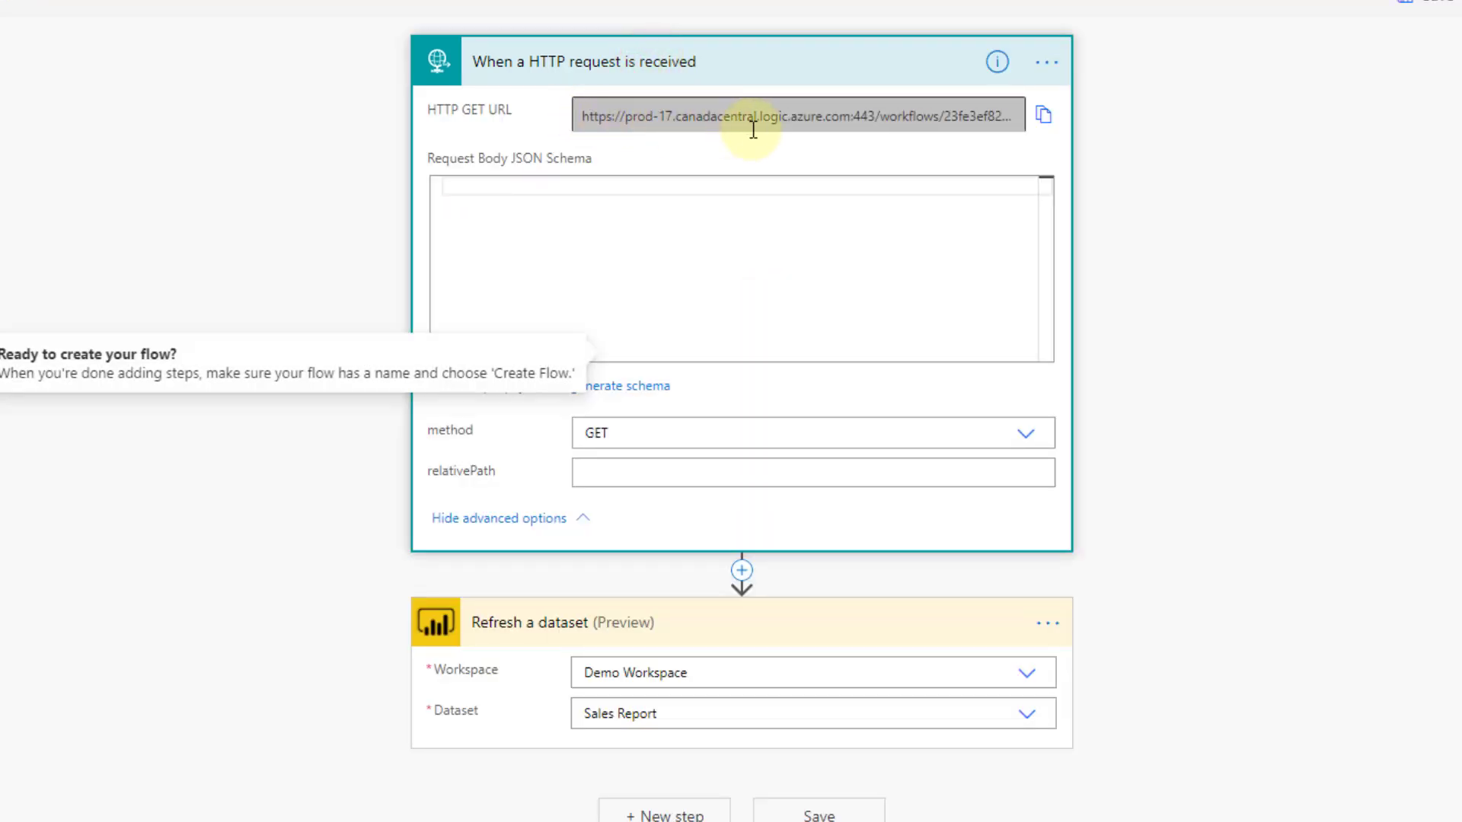
left_click(1043, 115)
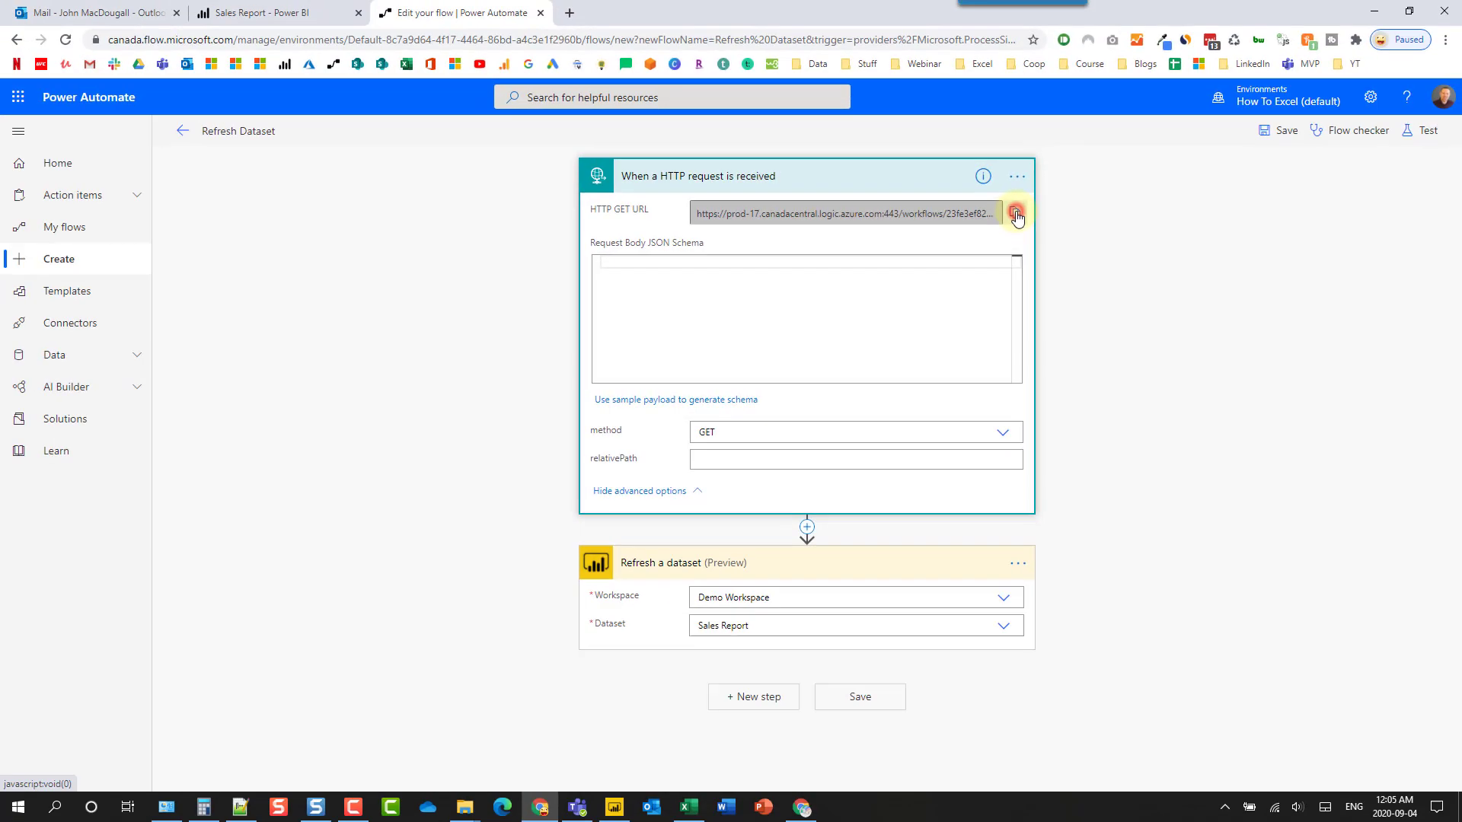
left_click(303, 15)
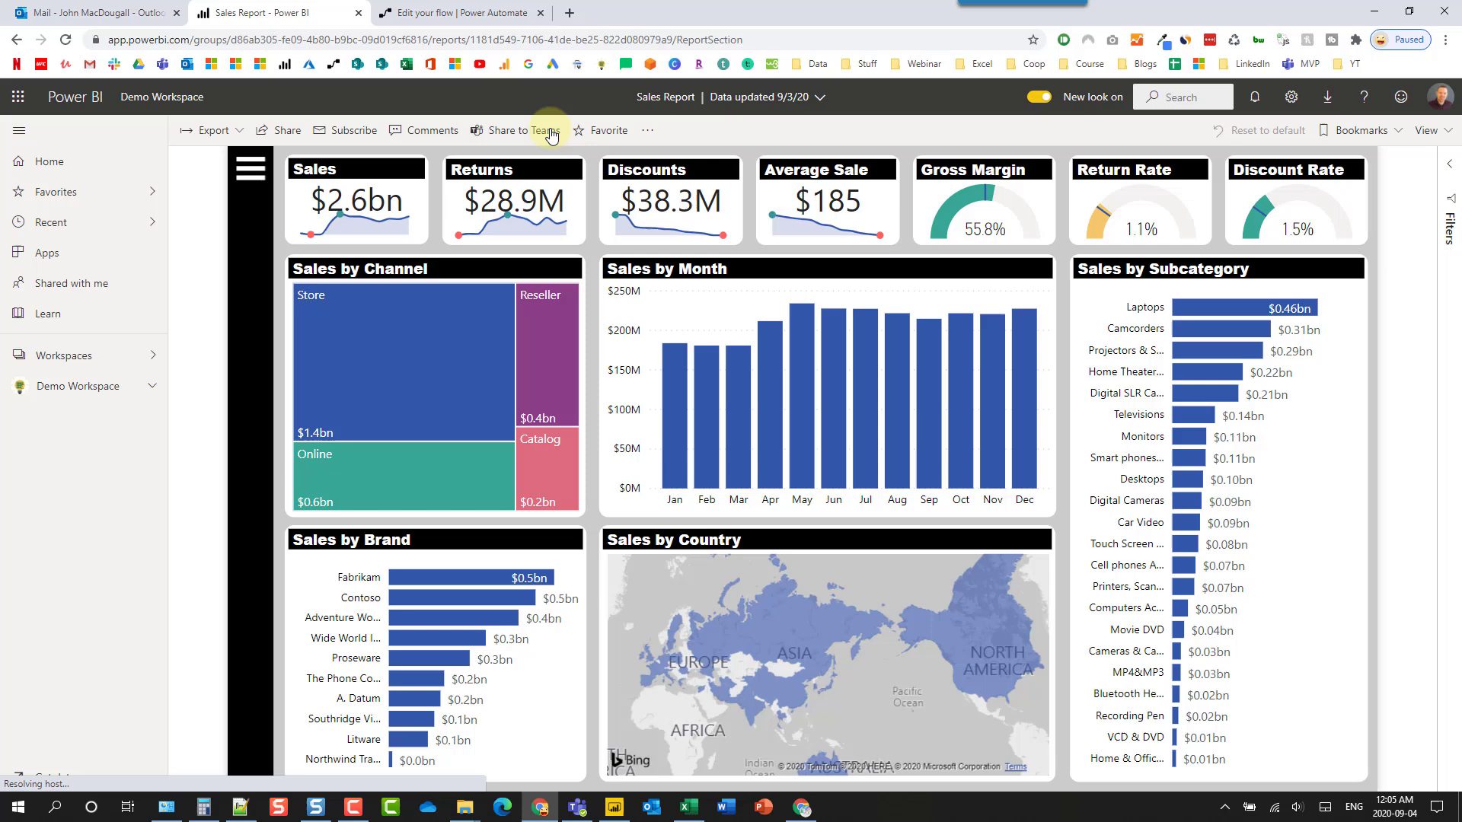
Step: Switch the Sales Report to edit mode and delete the Discount Rate gauge
left_click(647, 130)
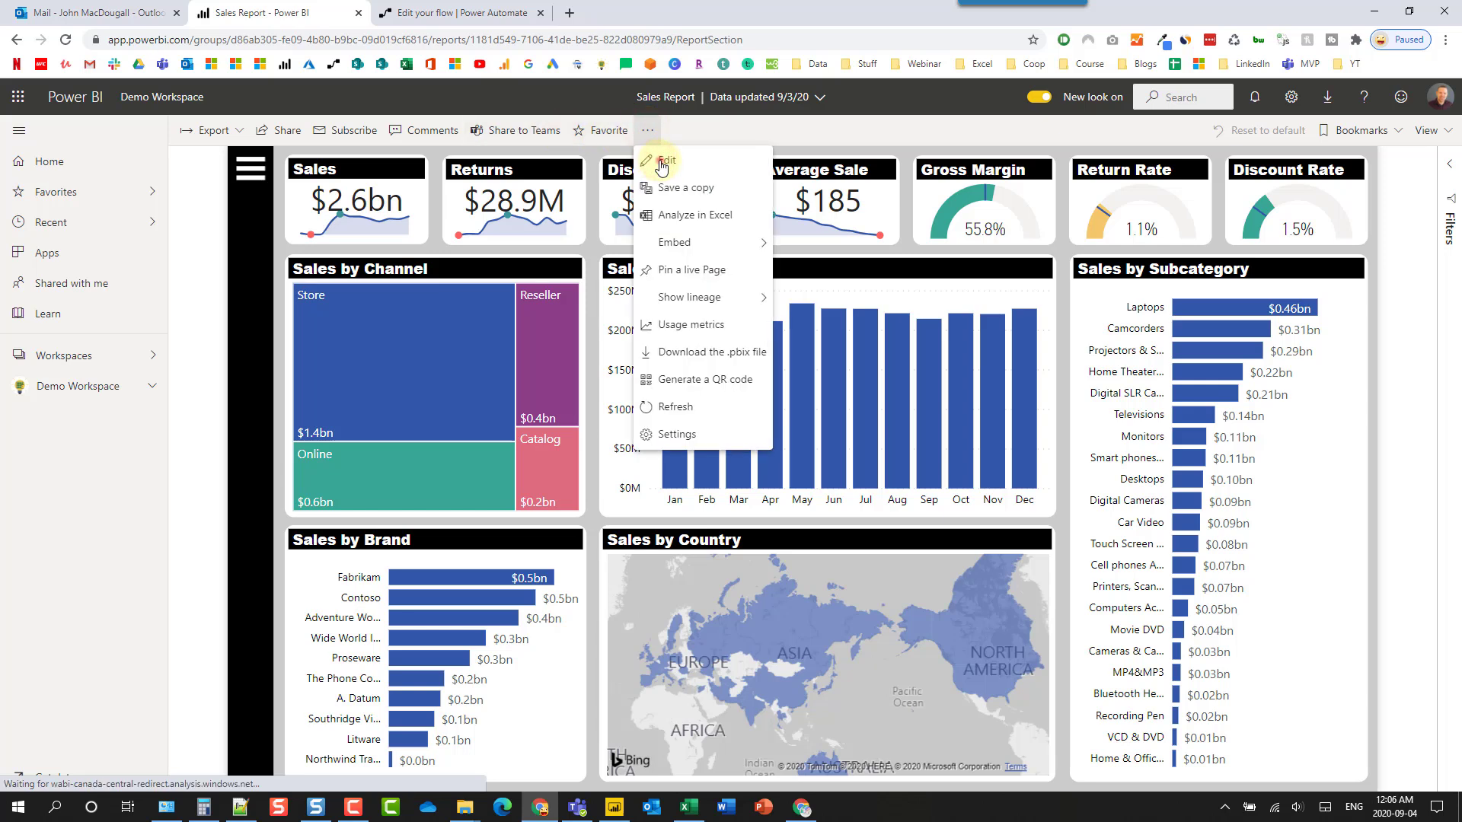
left_click(661, 163)
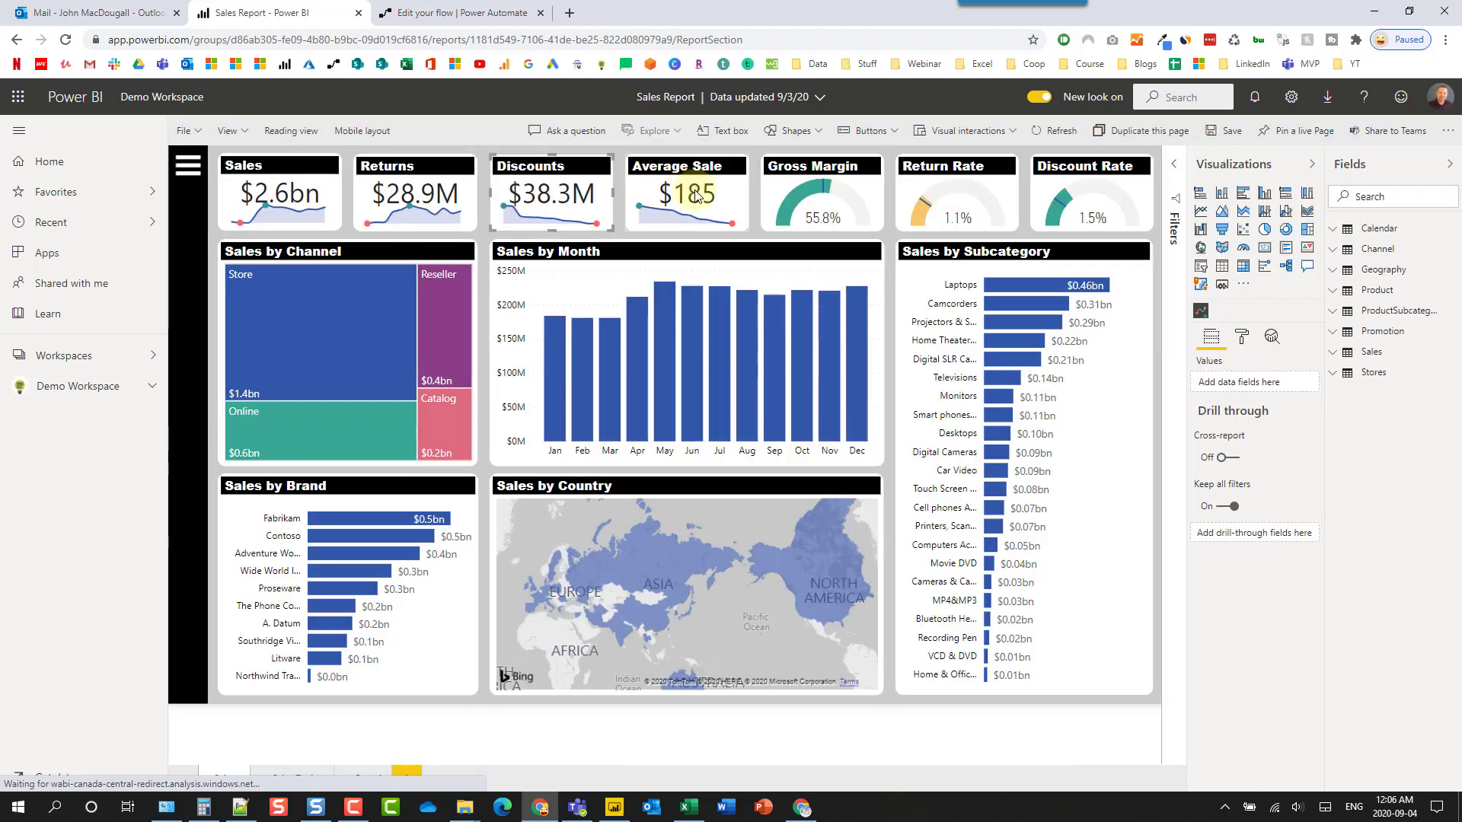
left_click(1049, 190)
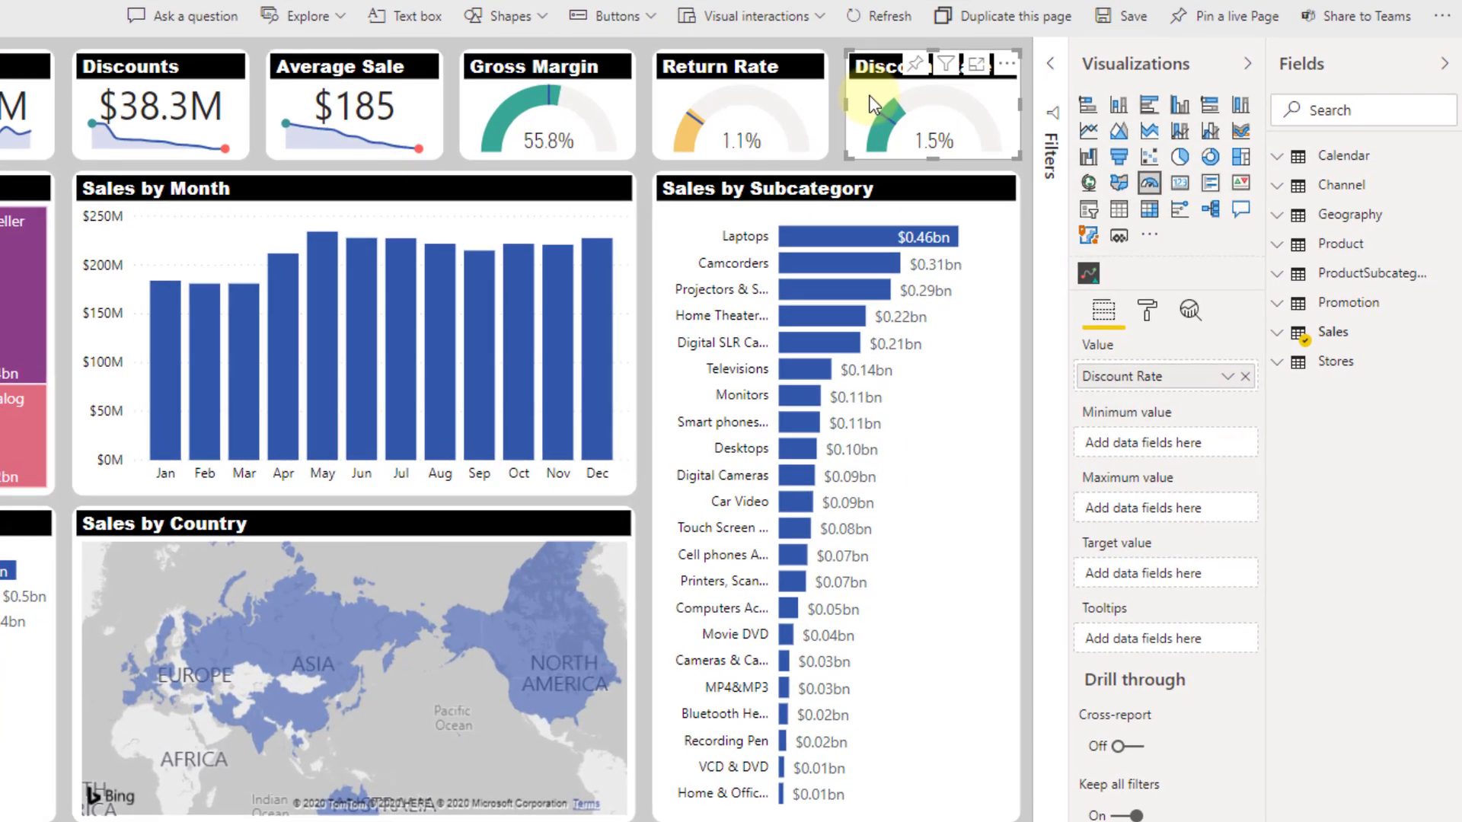
key("Delete")
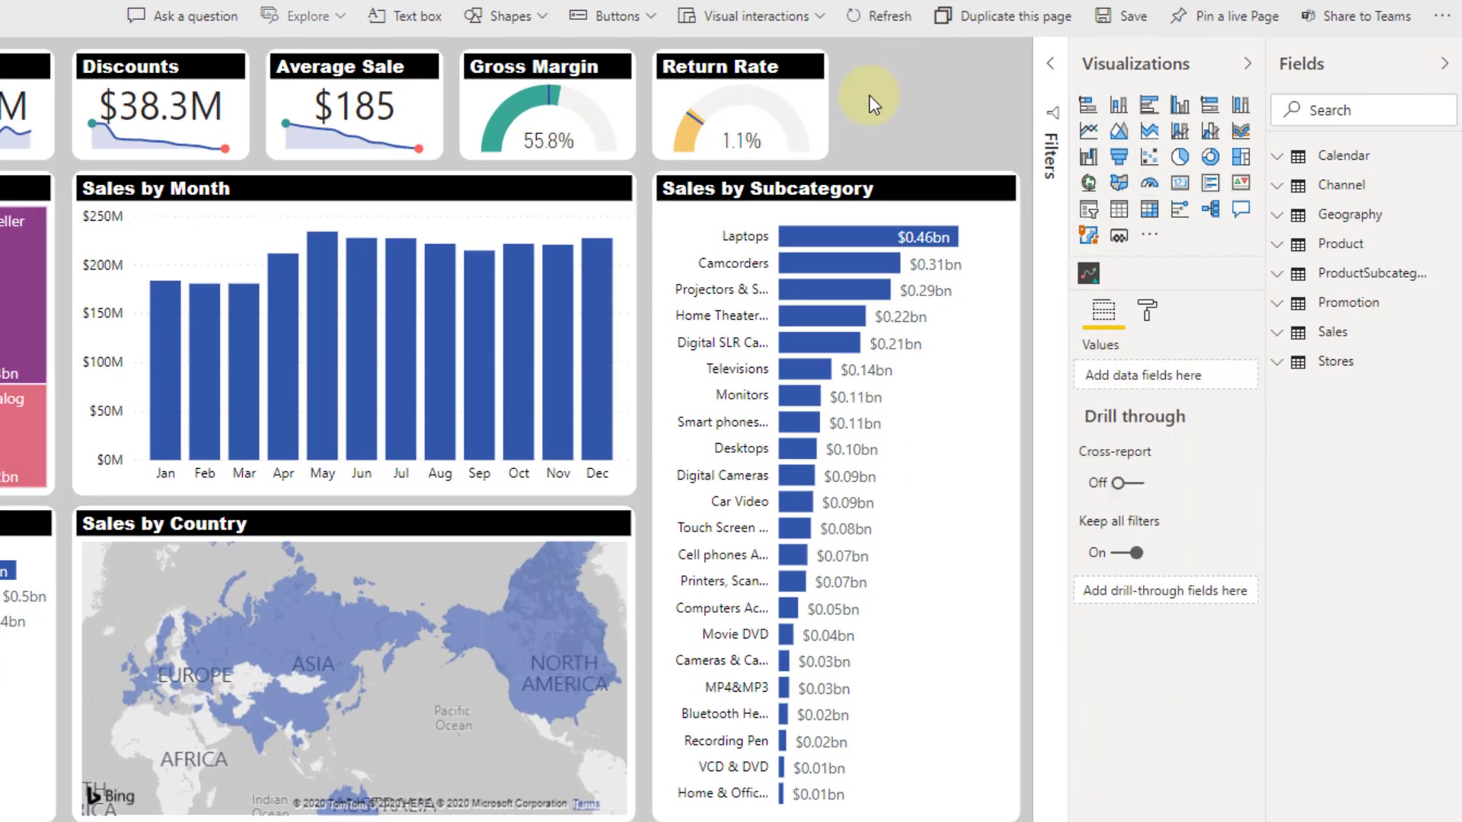
Step: Insert a blank button and place it beside the Return Rate card
left_click(618, 18)
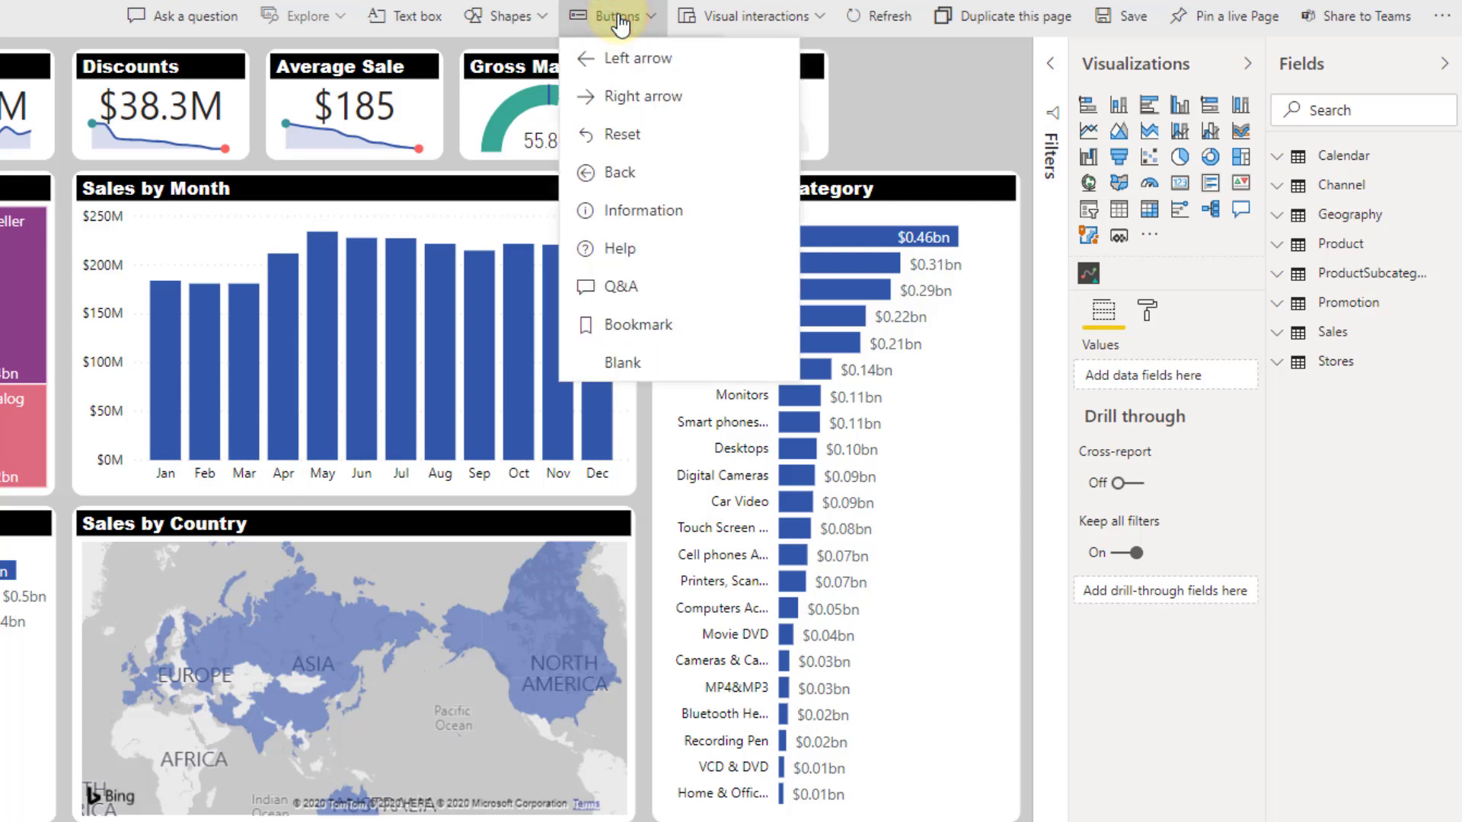
left_click(595, 356)
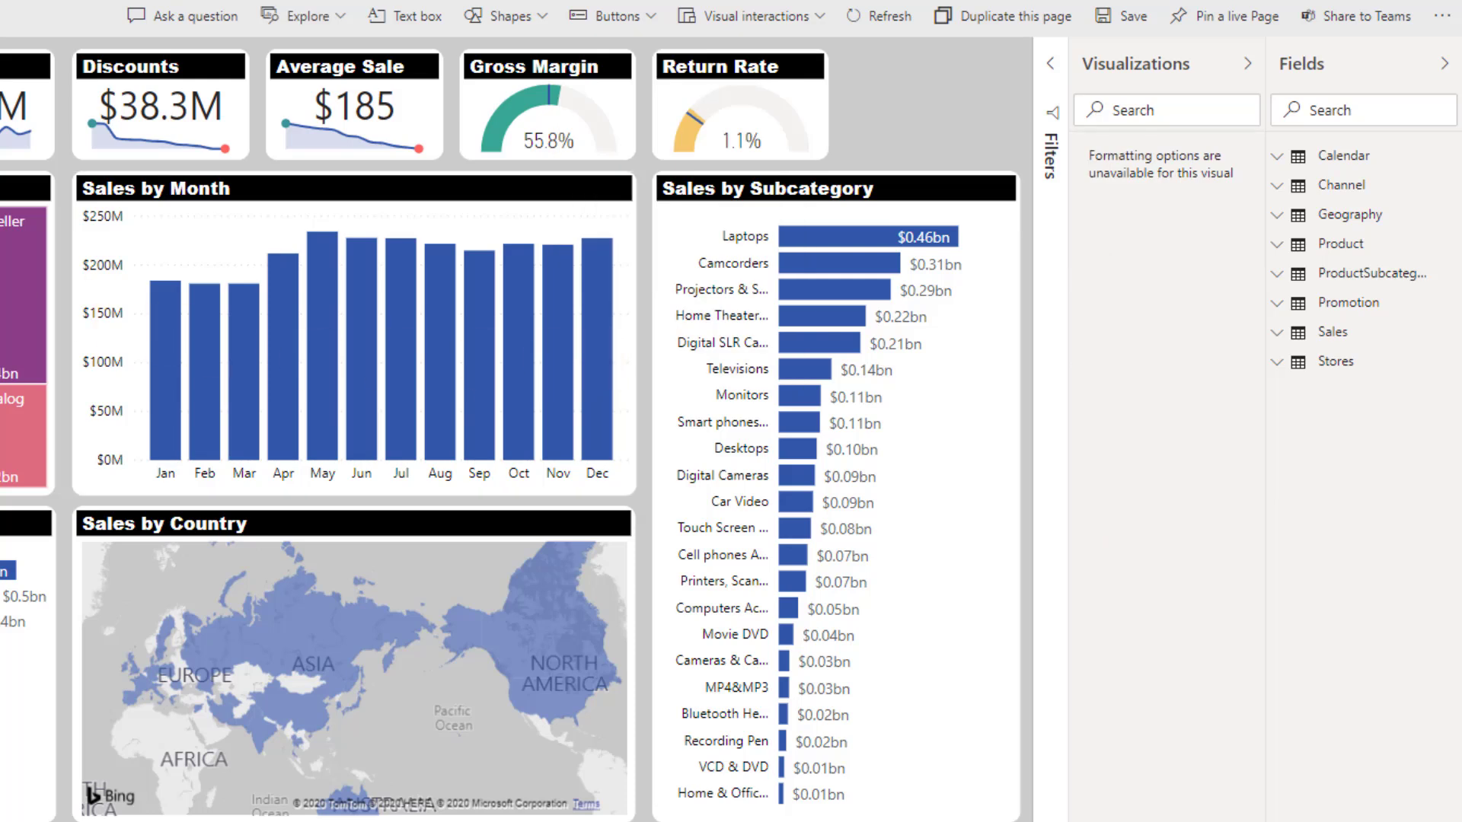
left_click_drag(99, 94, 957, 90)
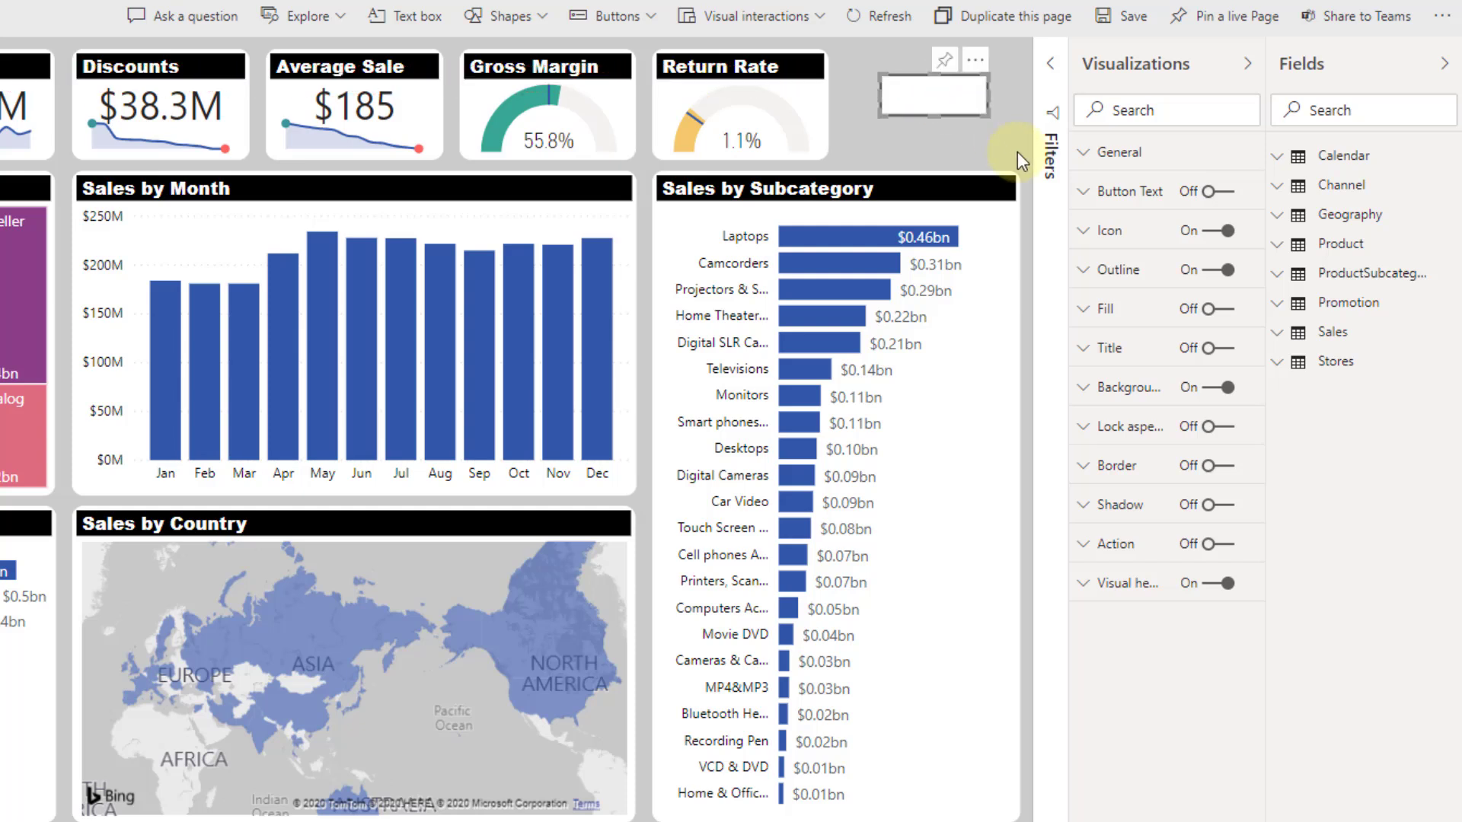
Step: Label the button 'Refresh' with its text size raised to 15 pt
left_click(1208, 191)
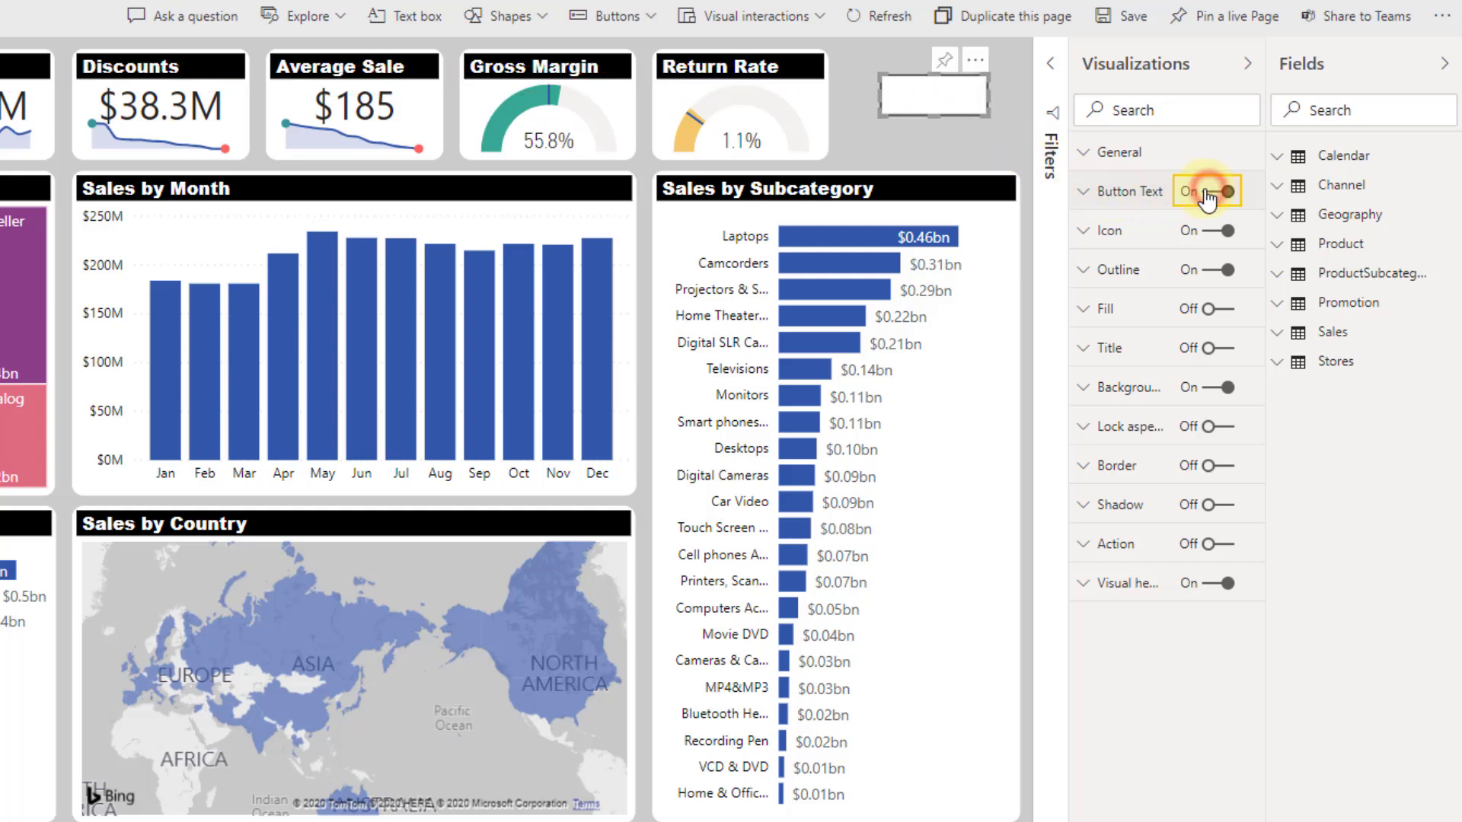
left_click(1114, 197)
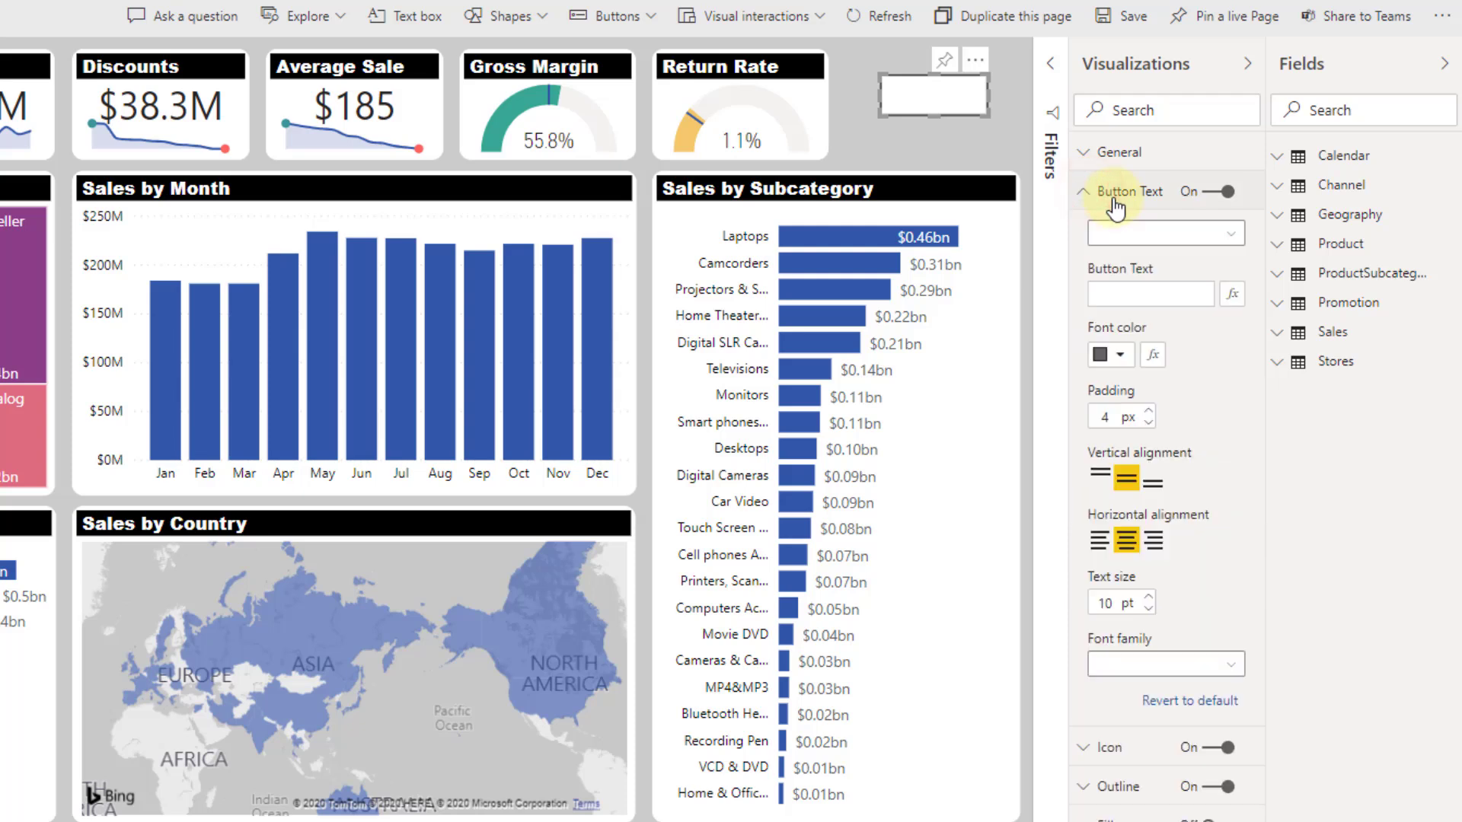
left_click(1125, 296)
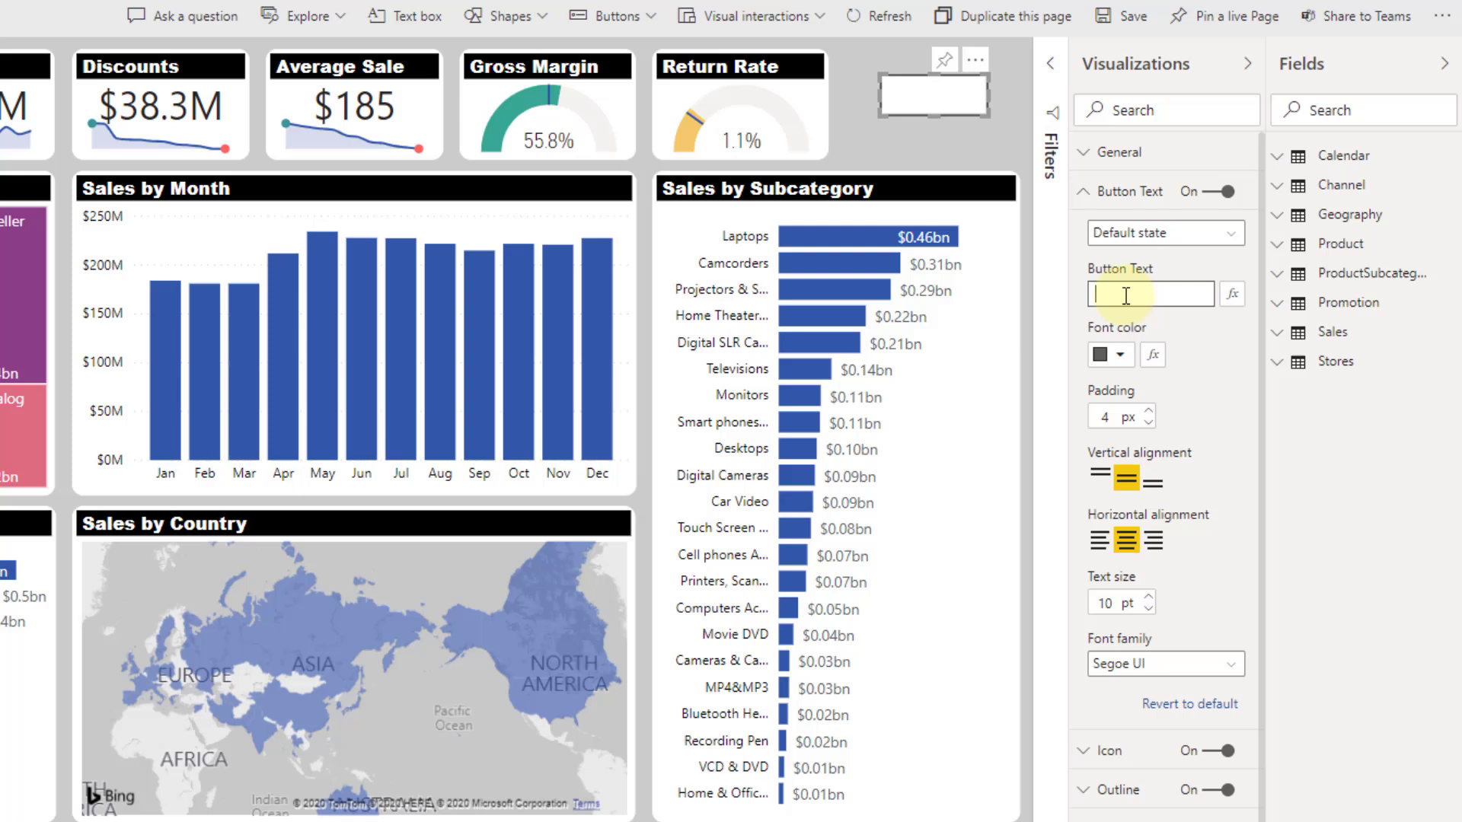
type("Refresh")
left_click(1148, 597)
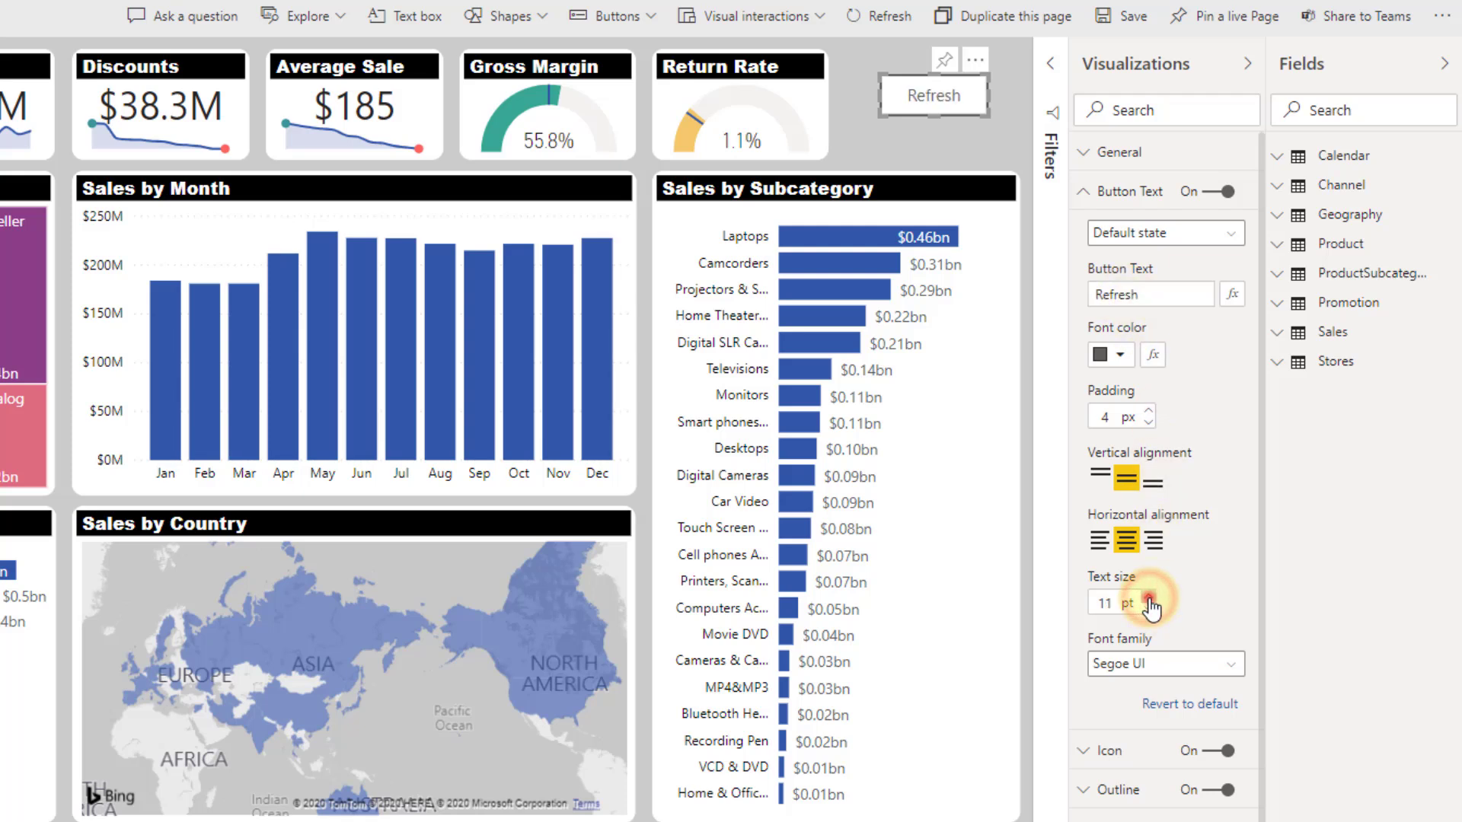
left_click(1148, 597)
left_click(1148, 597)
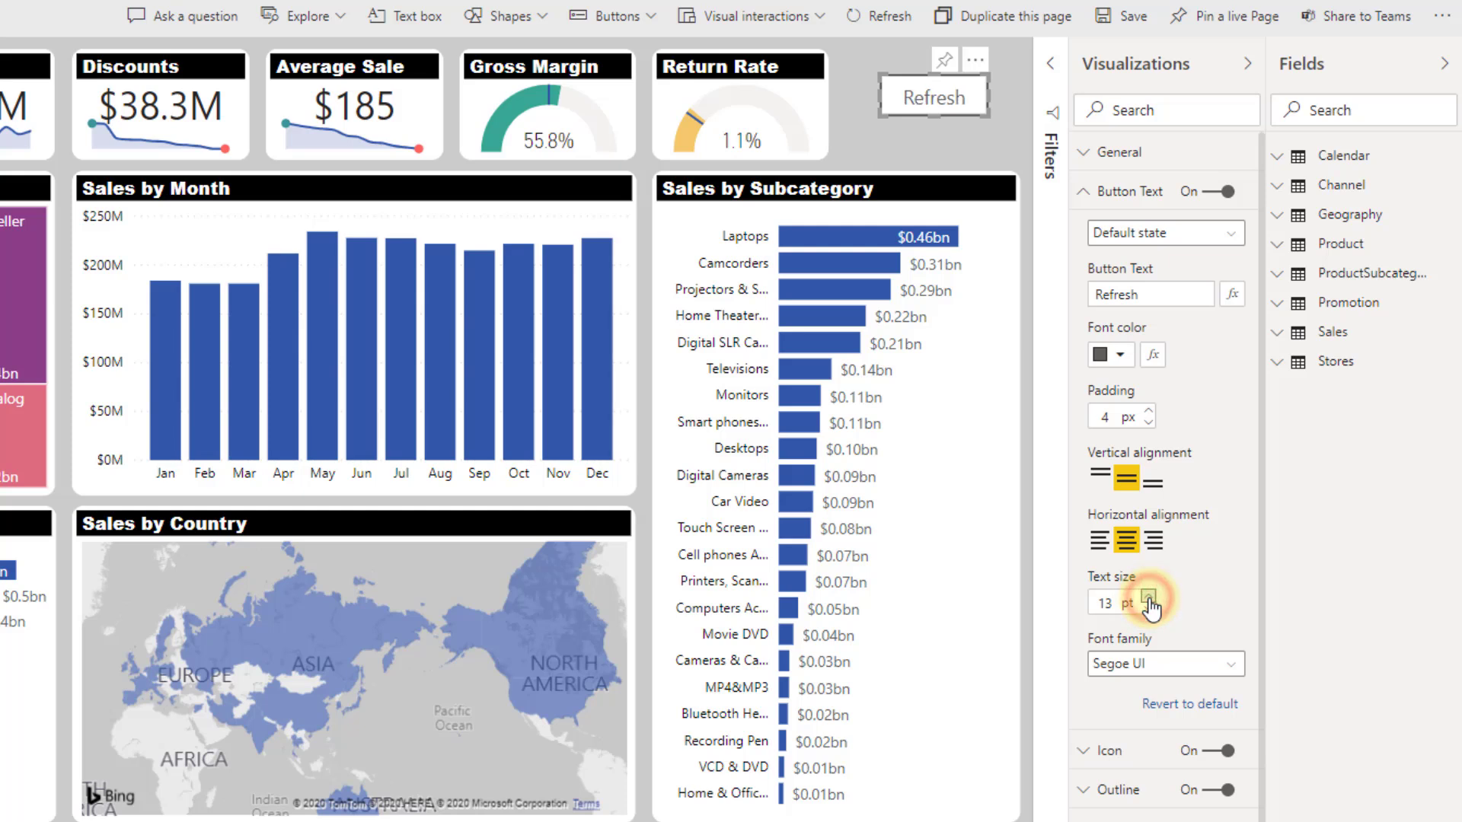
left_click(1148, 597)
left_click(1149, 597)
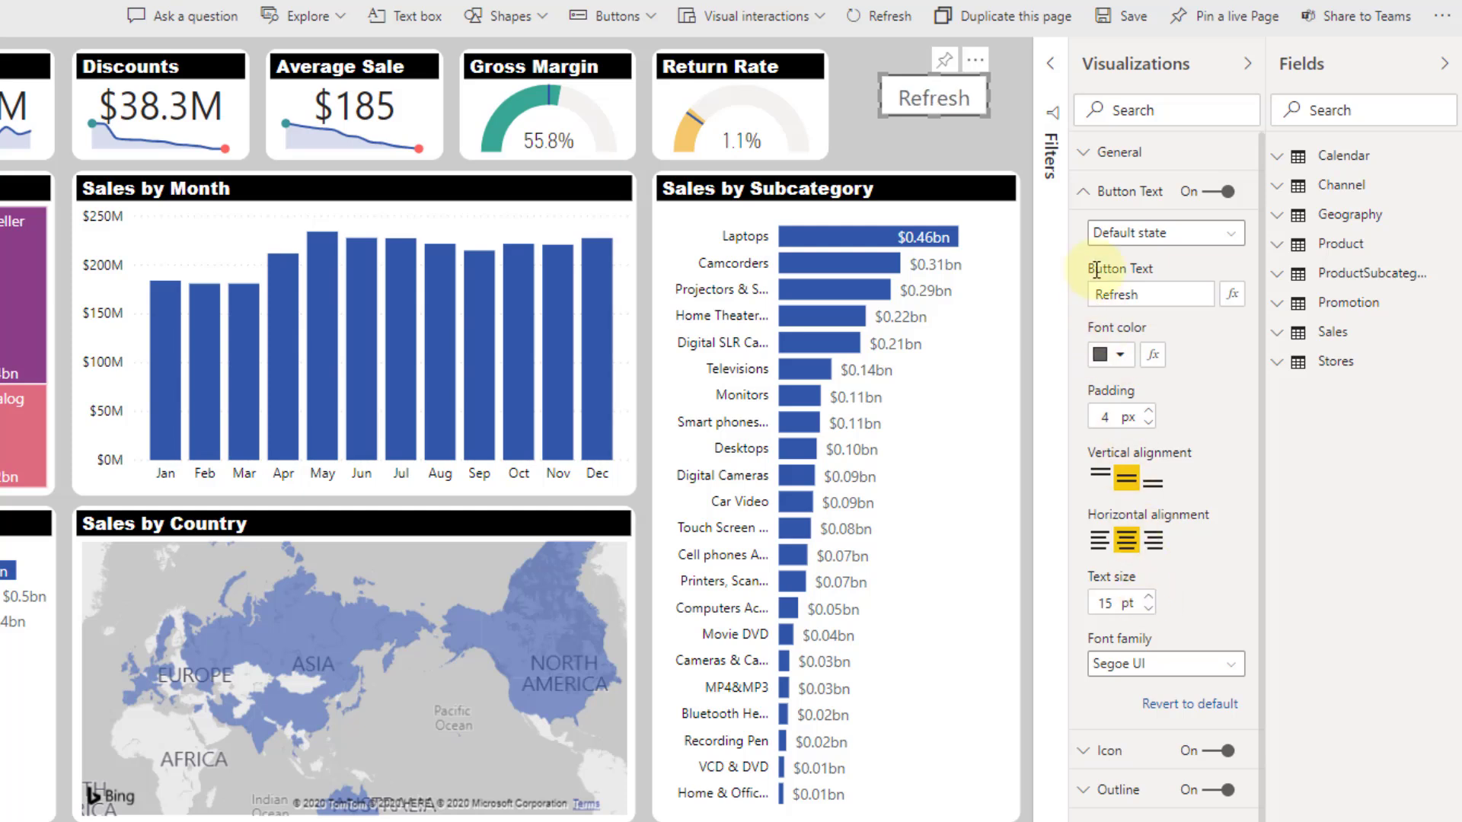
left_click(1083, 193)
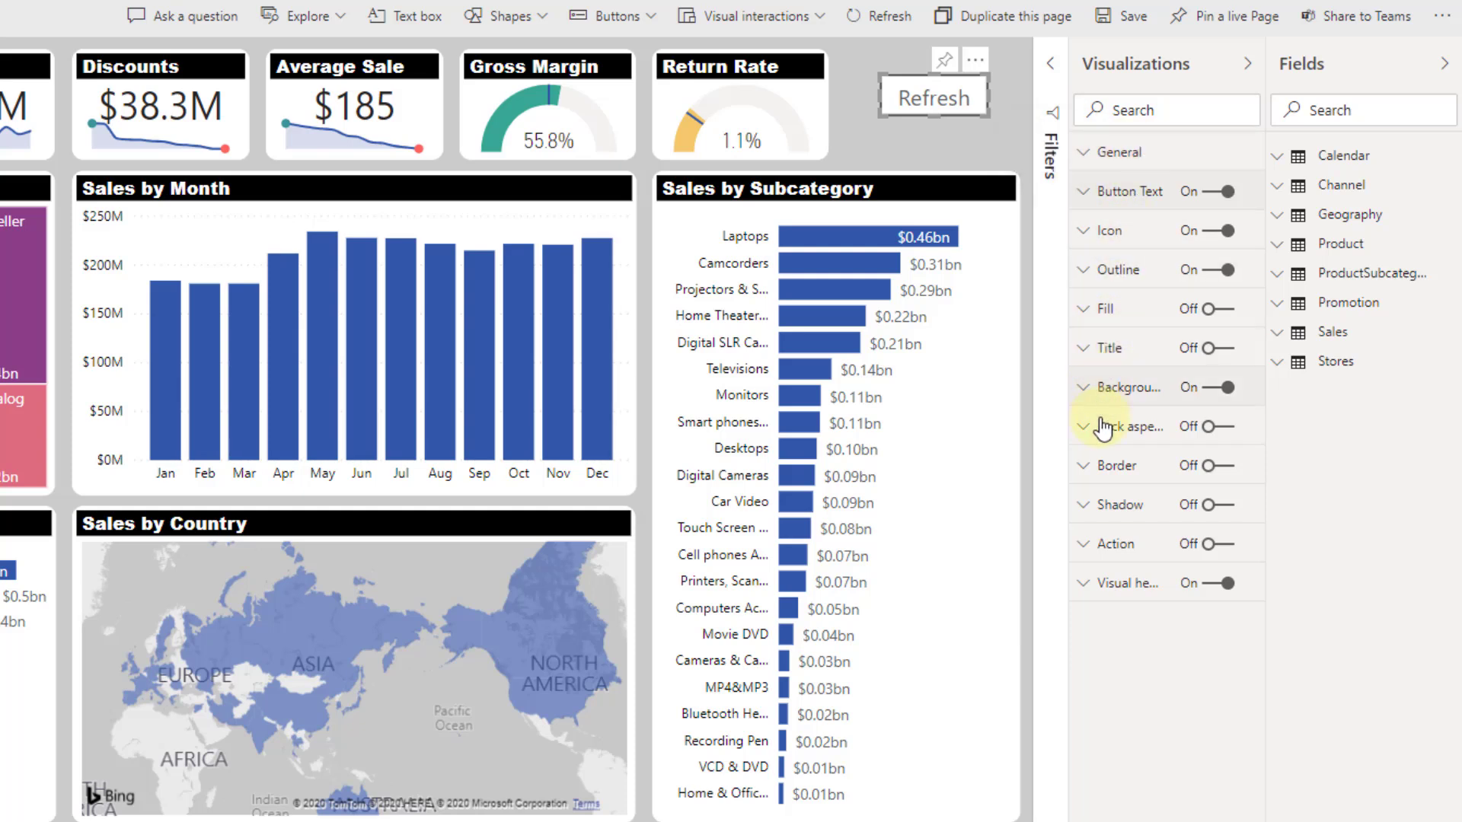
Step: Enable a Web URL action on the button using the pasted flow HTTP GET URL
left_click(1089, 545)
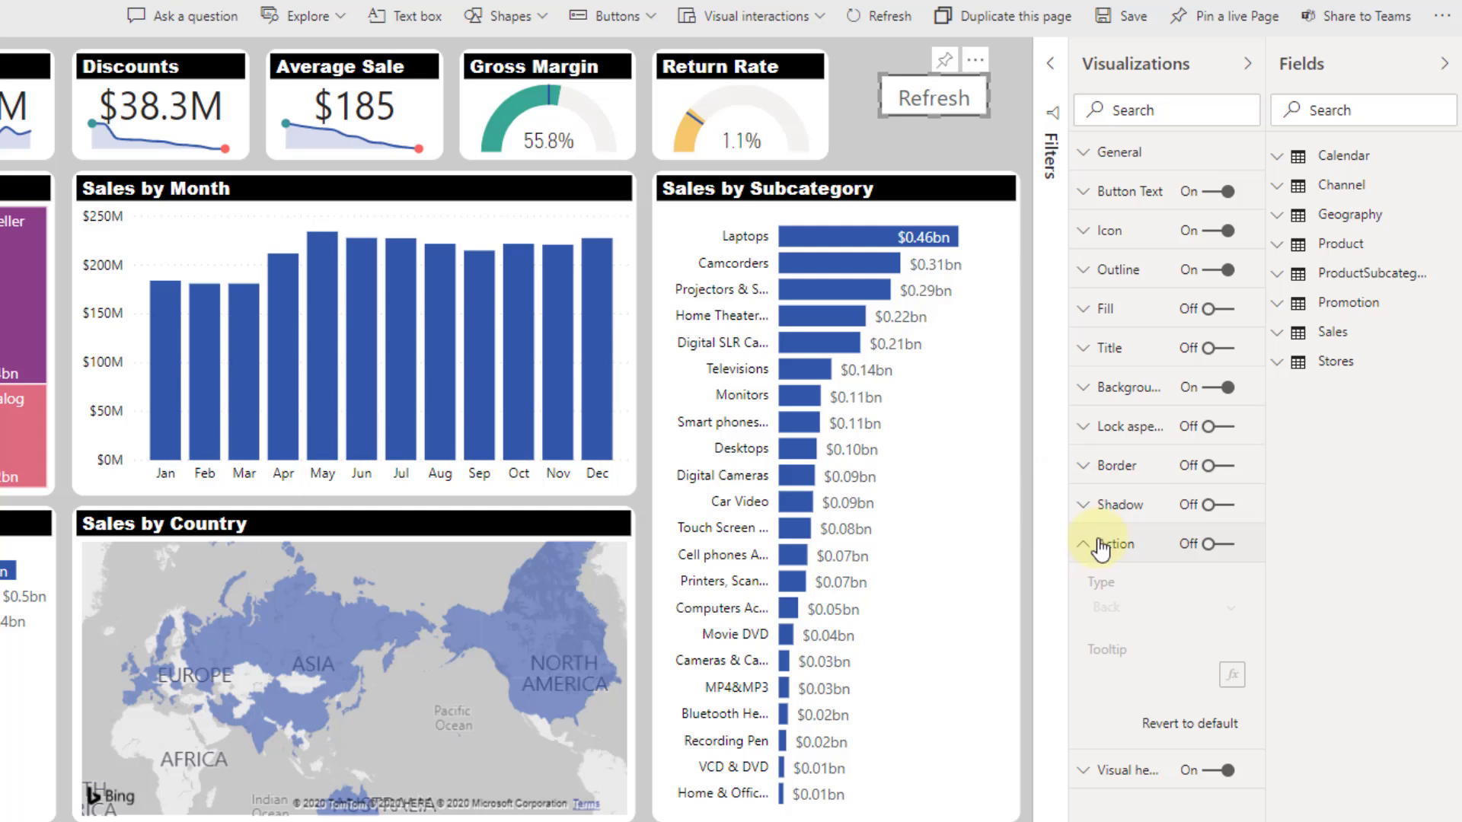
left_click(1221, 545)
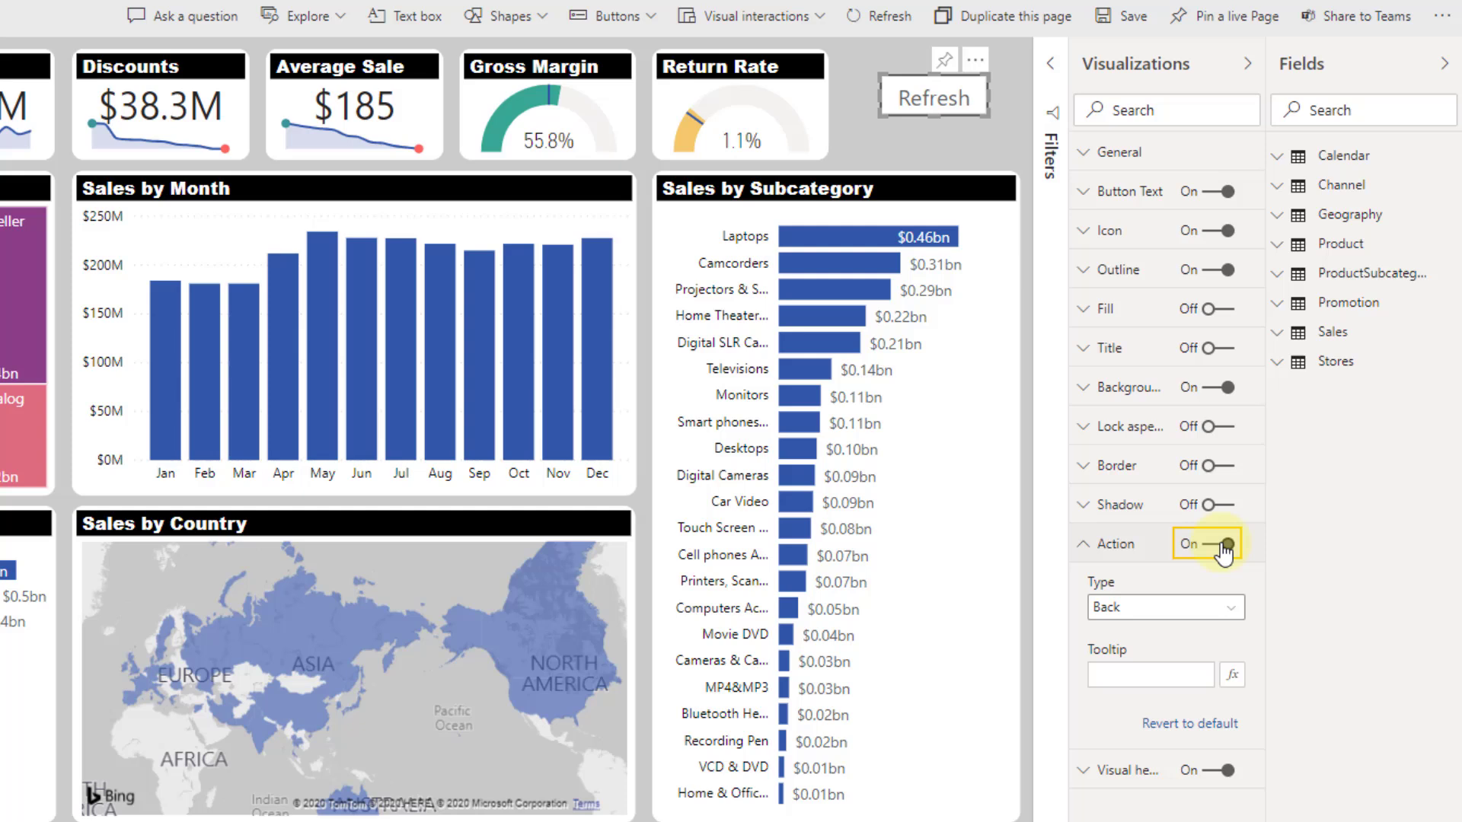
left_click(1125, 609)
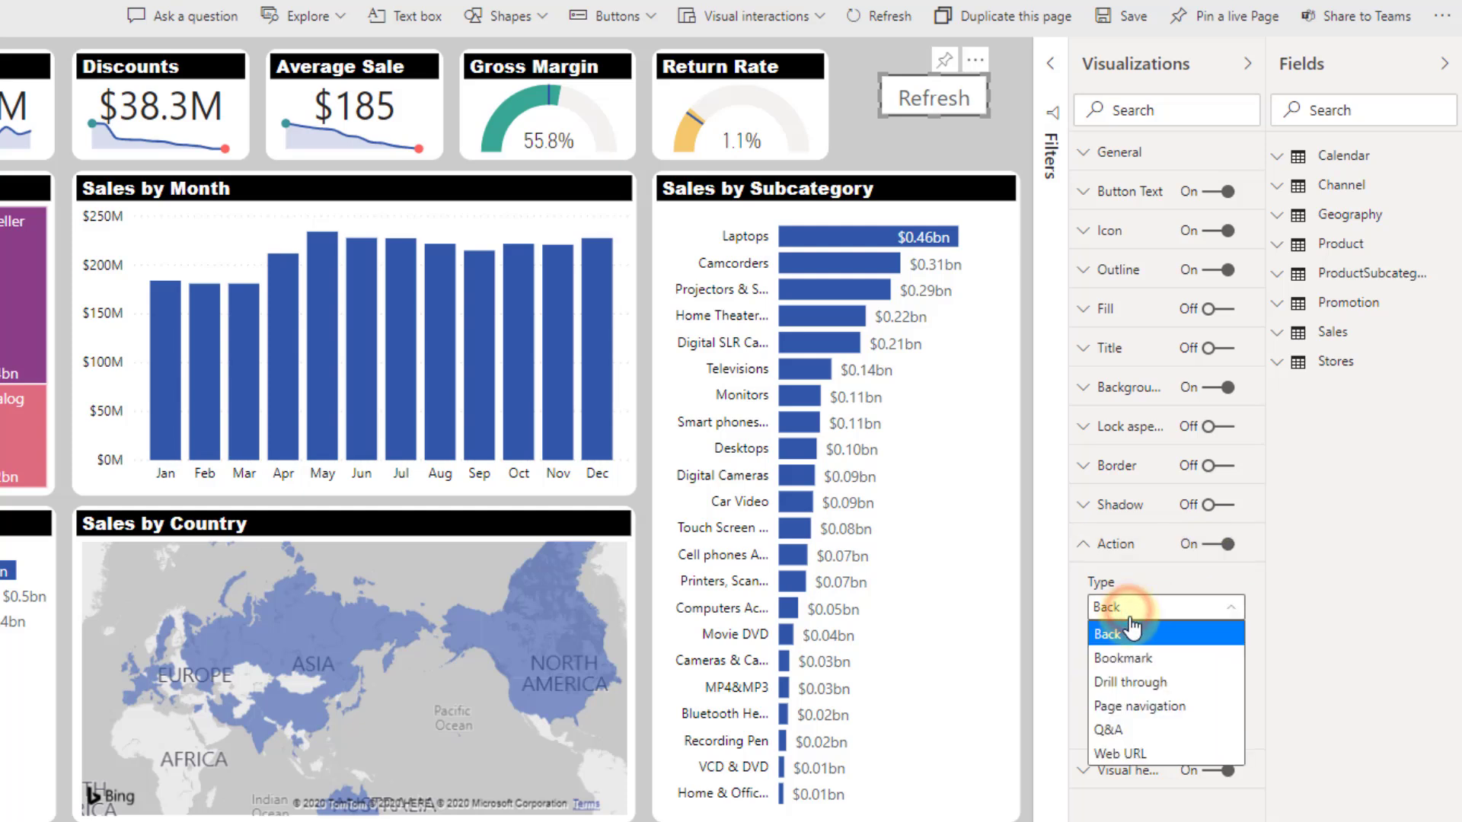
left_click(1131, 756)
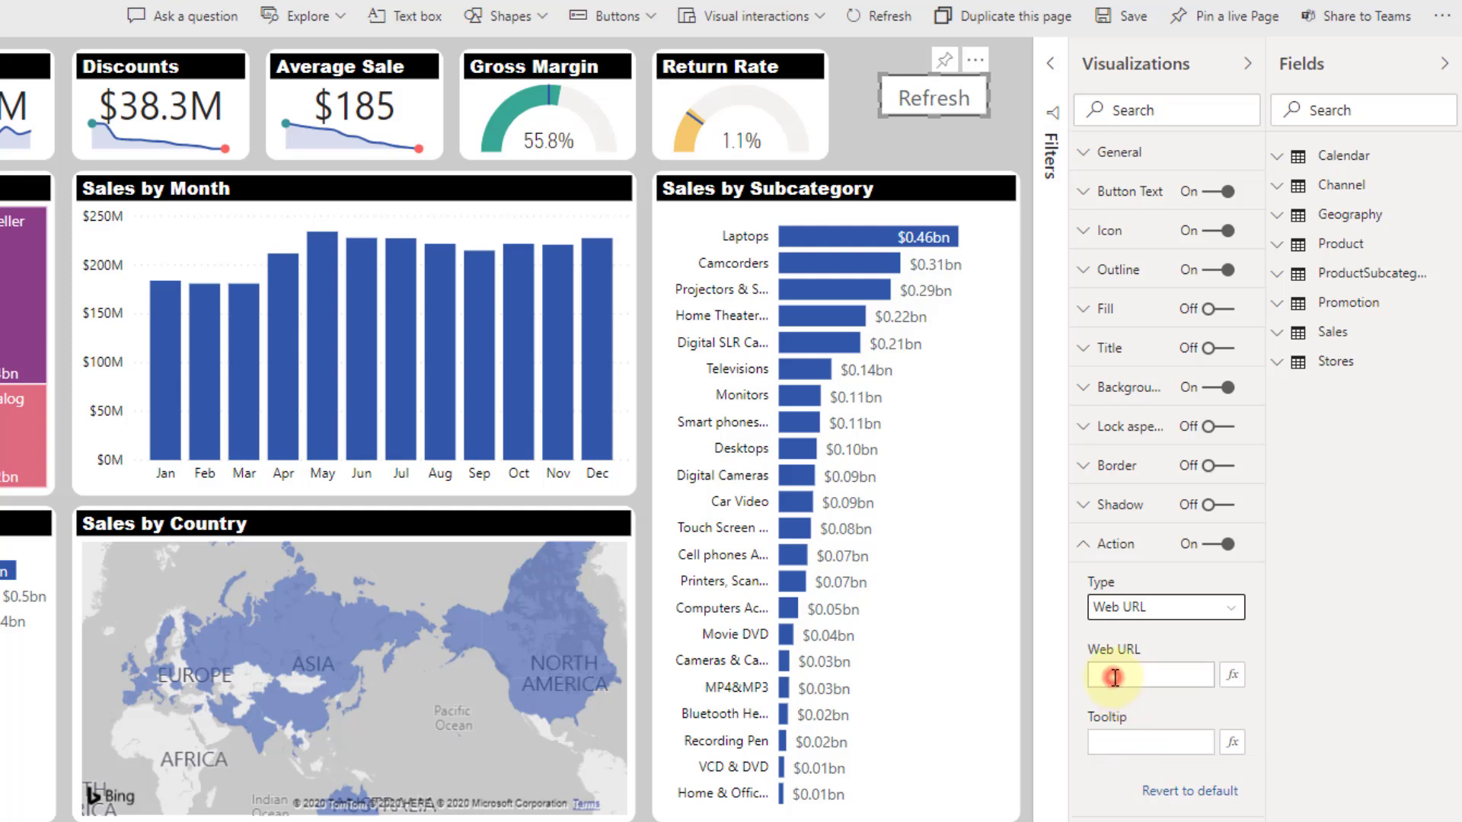
left_click(1114, 676)
key("ctrl+v")
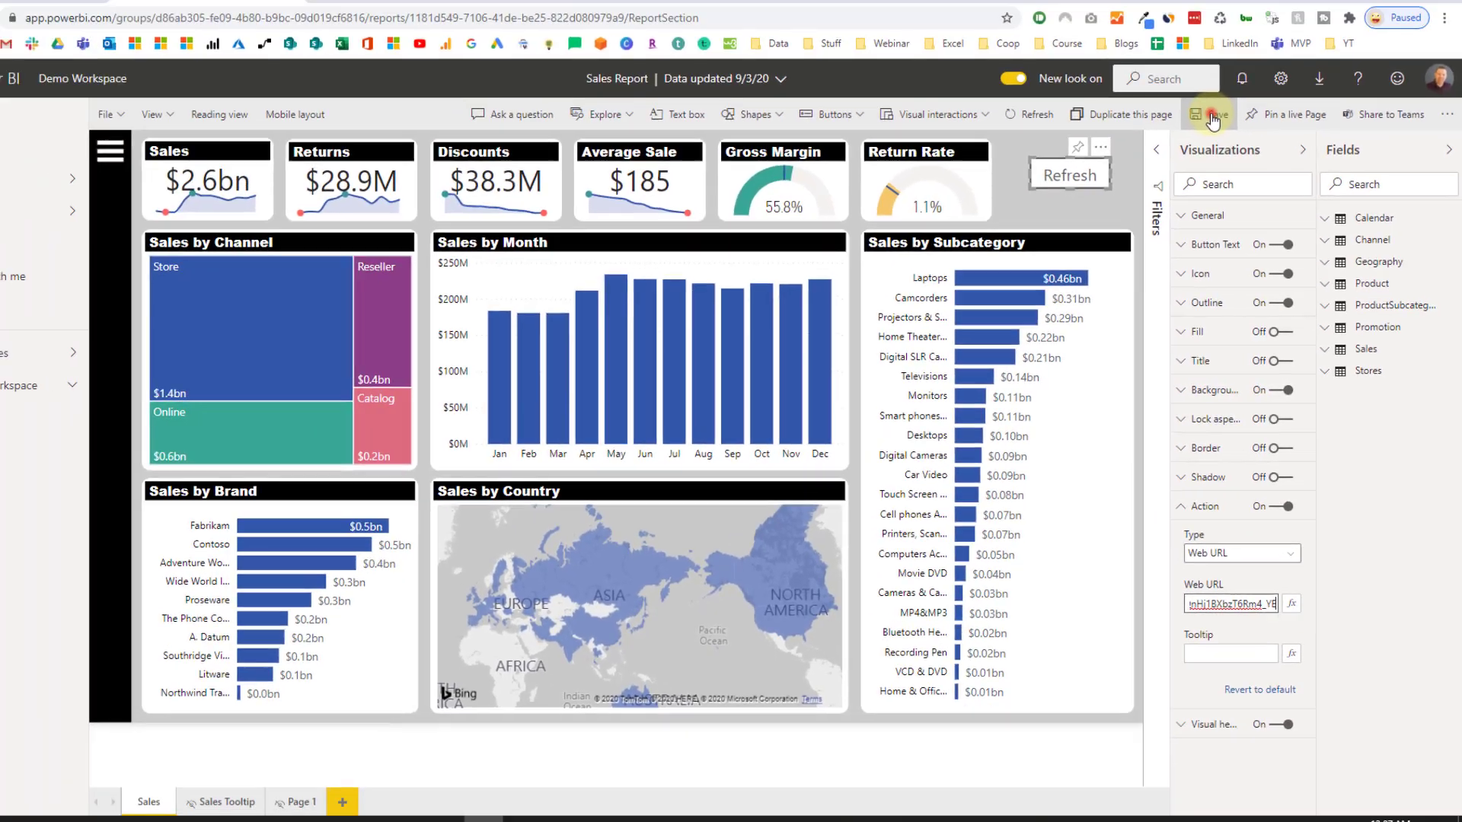
Step: Save the report and switch to Reading view
left_click(1211, 119)
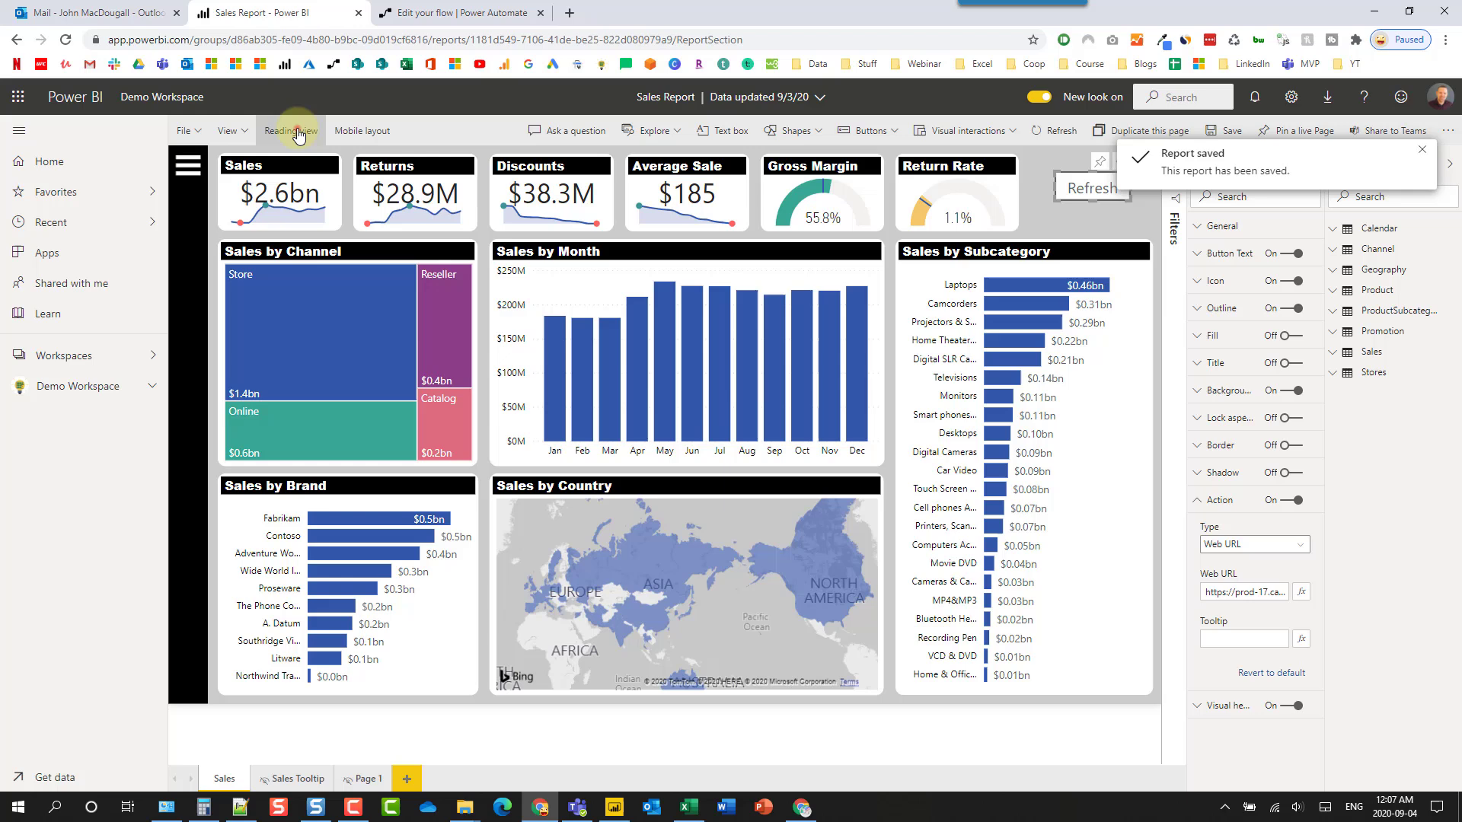
left_click(298, 131)
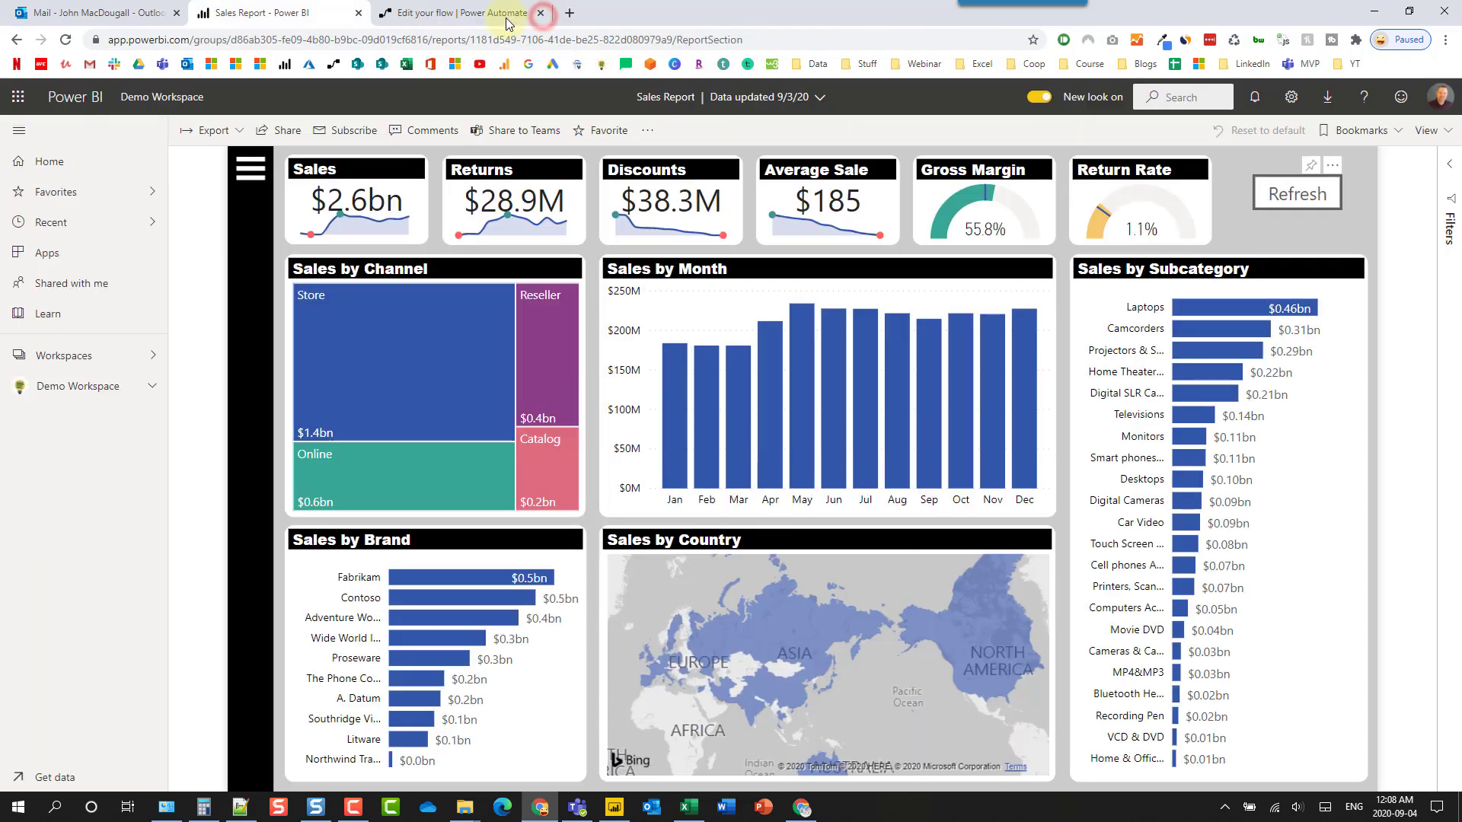
Step: Check the Refresh Dataset flow's latest run succeeded, then go back to the Sales Report
left_click(466, 15)
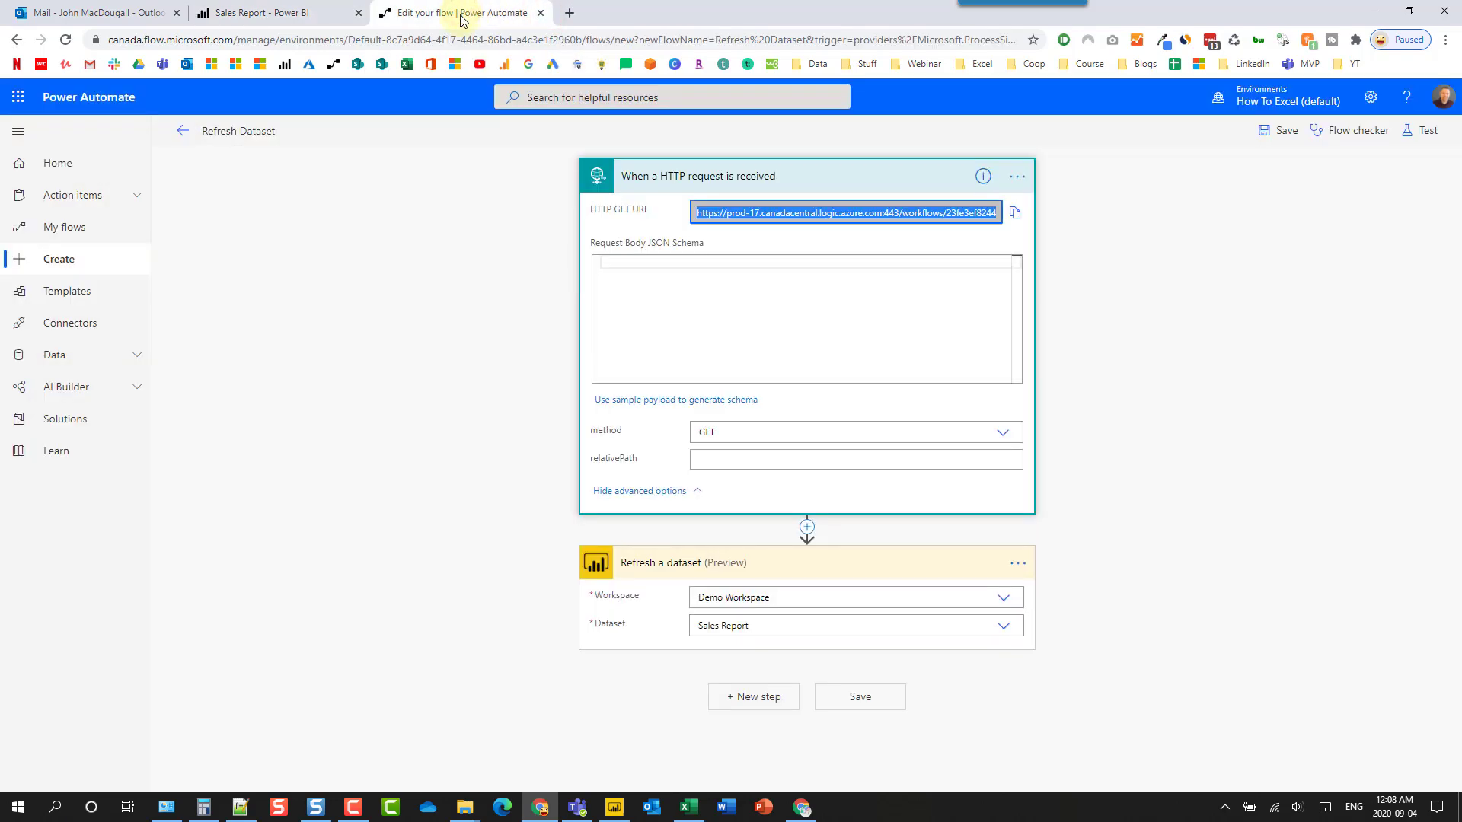
left_click(183, 135)
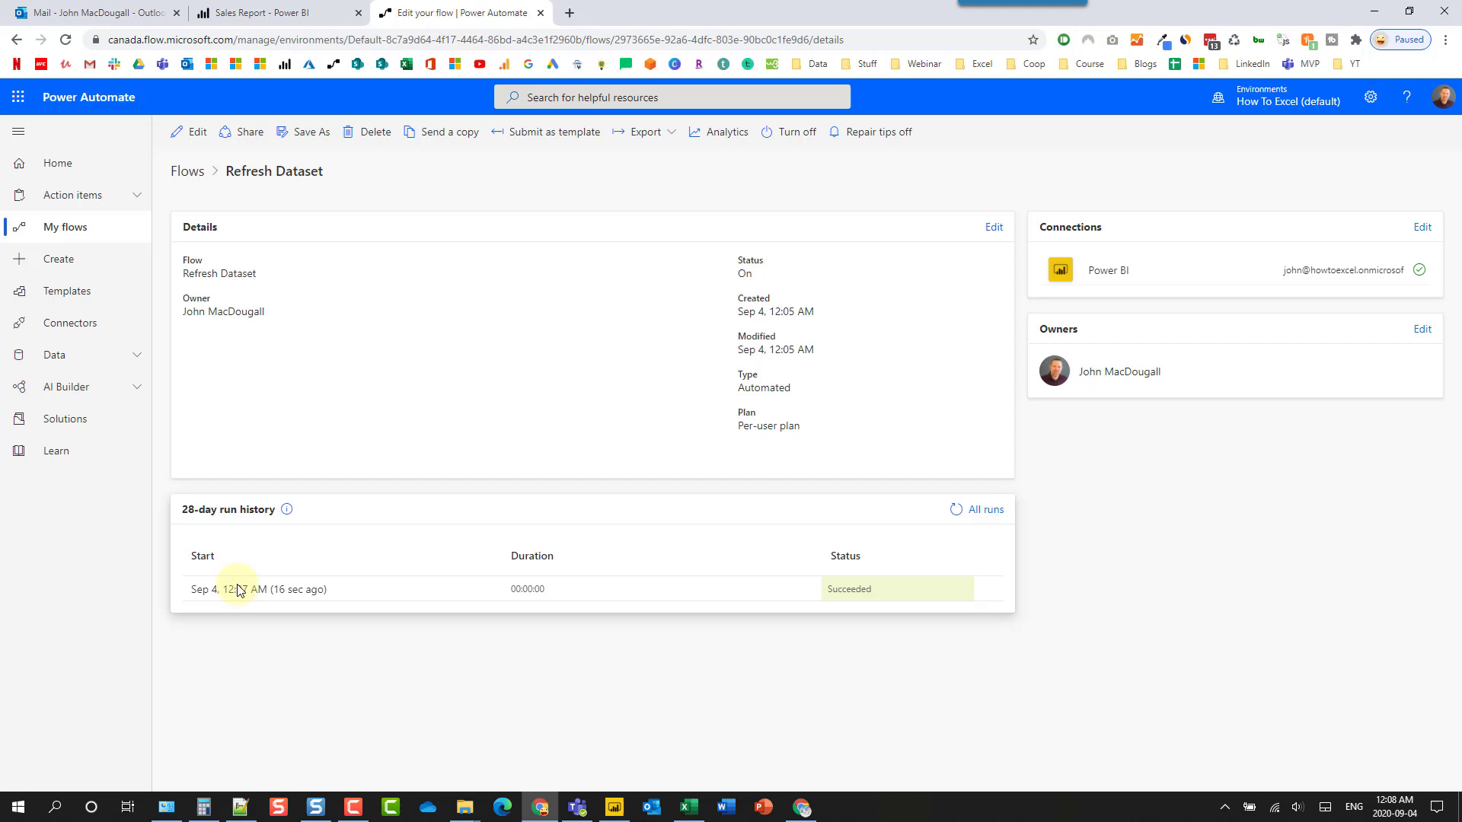
left_click(279, 592)
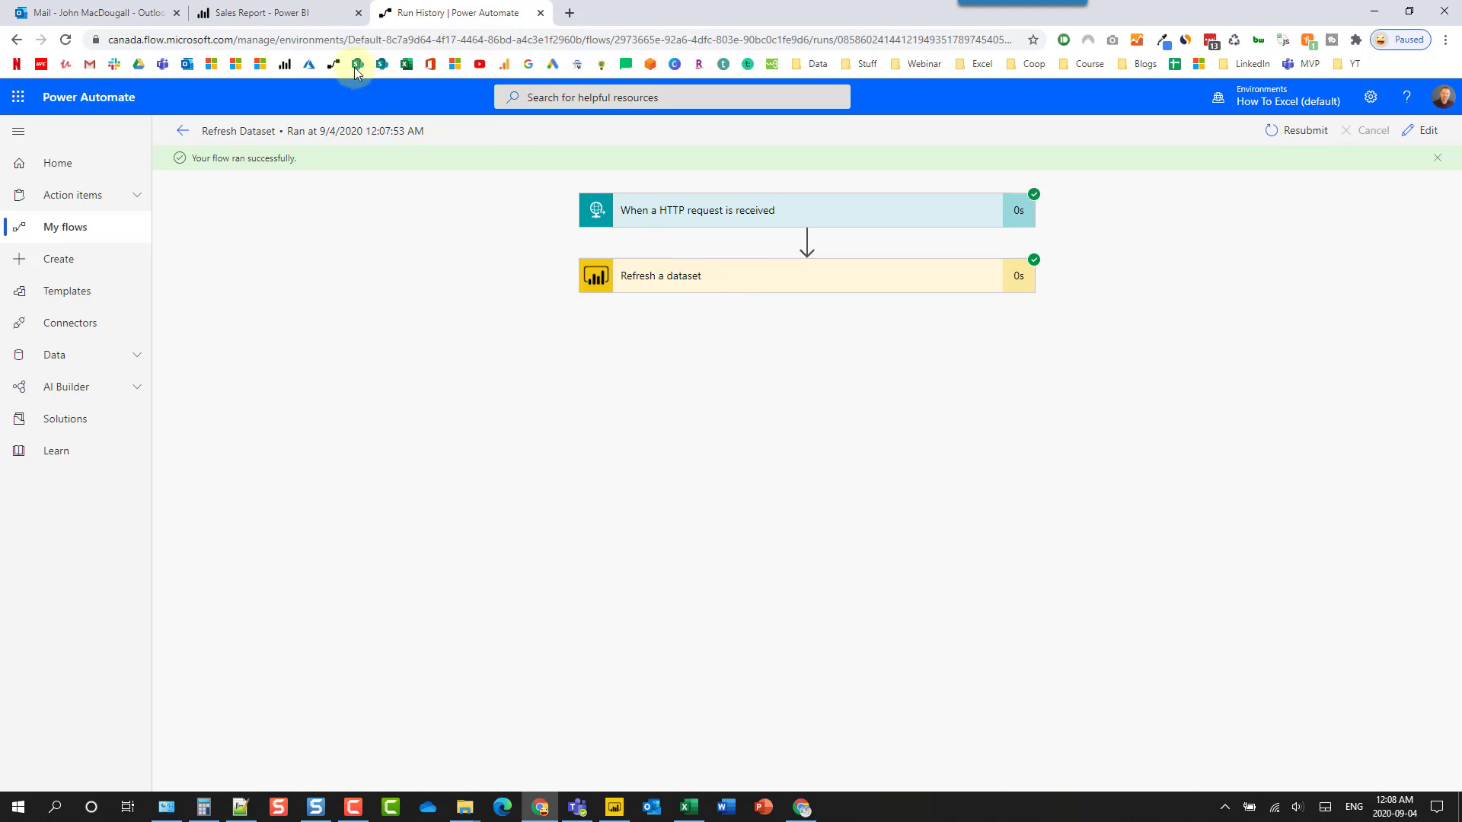
left_click(303, 14)
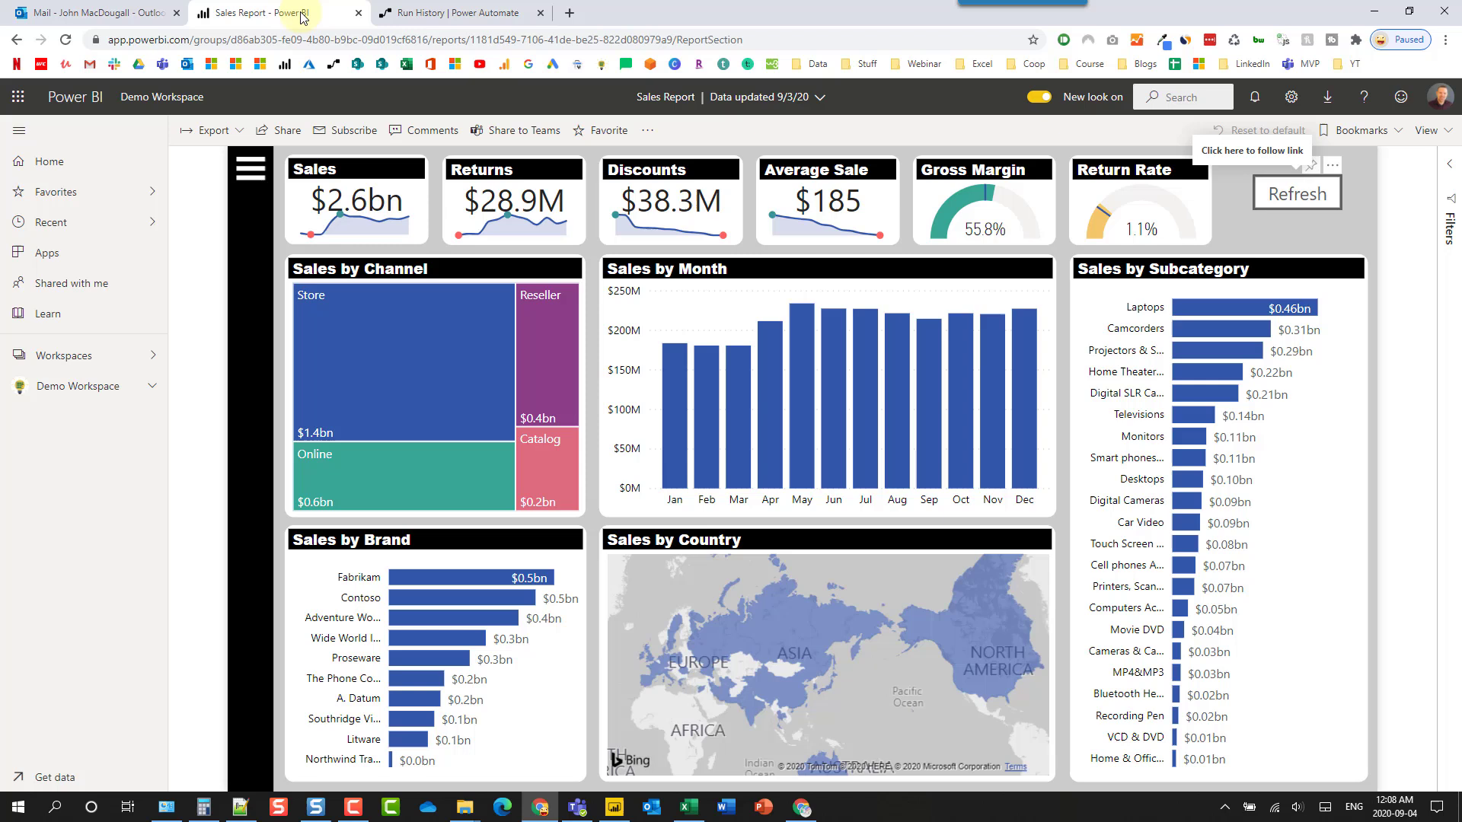